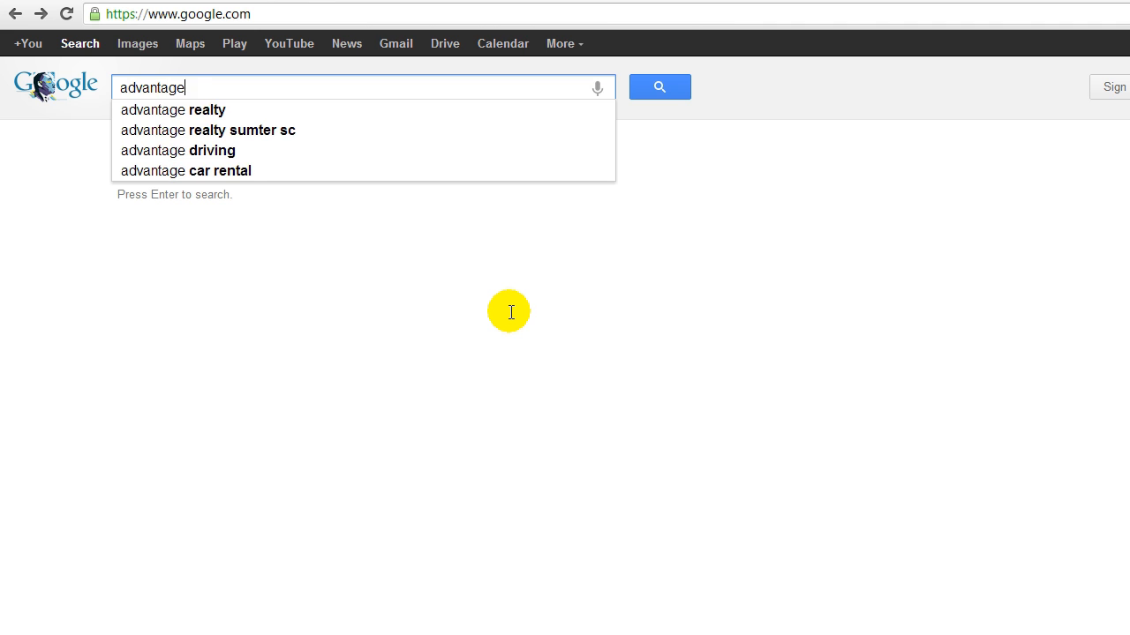
Search Google for "advantage bot", open the AdvantageBot site and look through its home page.
key(Return)
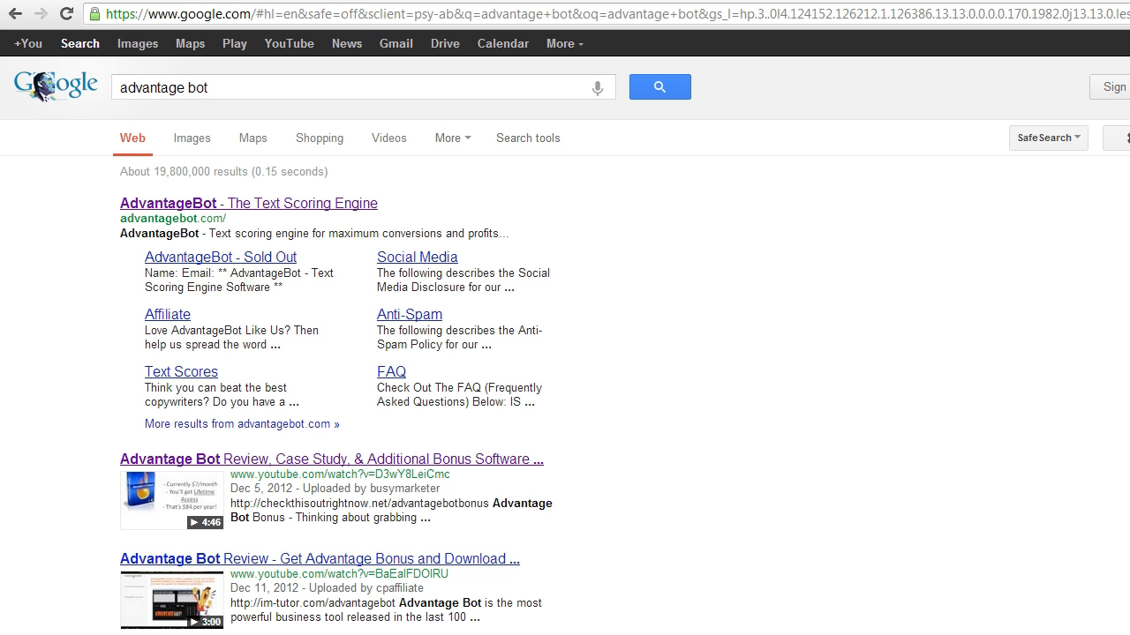
click(238, 202)
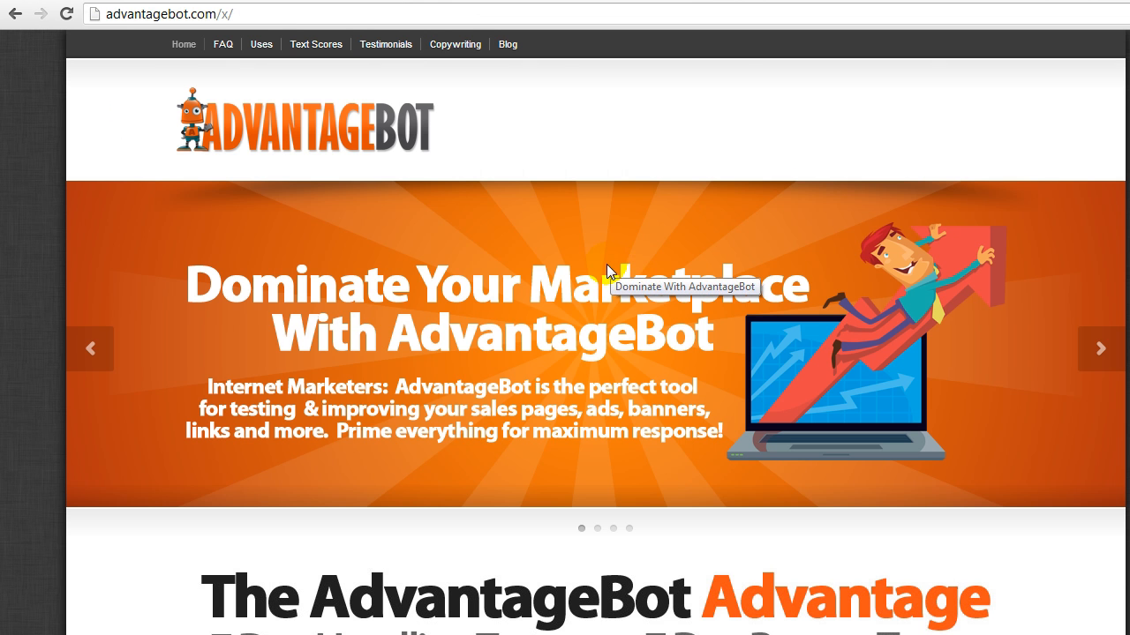
scroll(564, 353, down, 3)
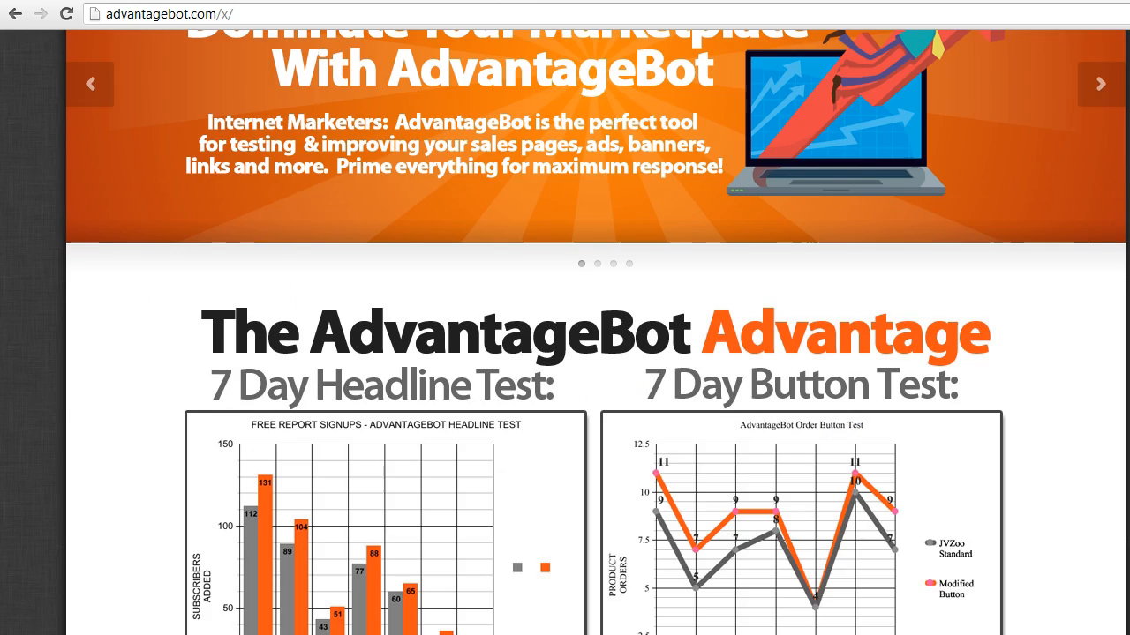
scroll(564, 353, down, 3)
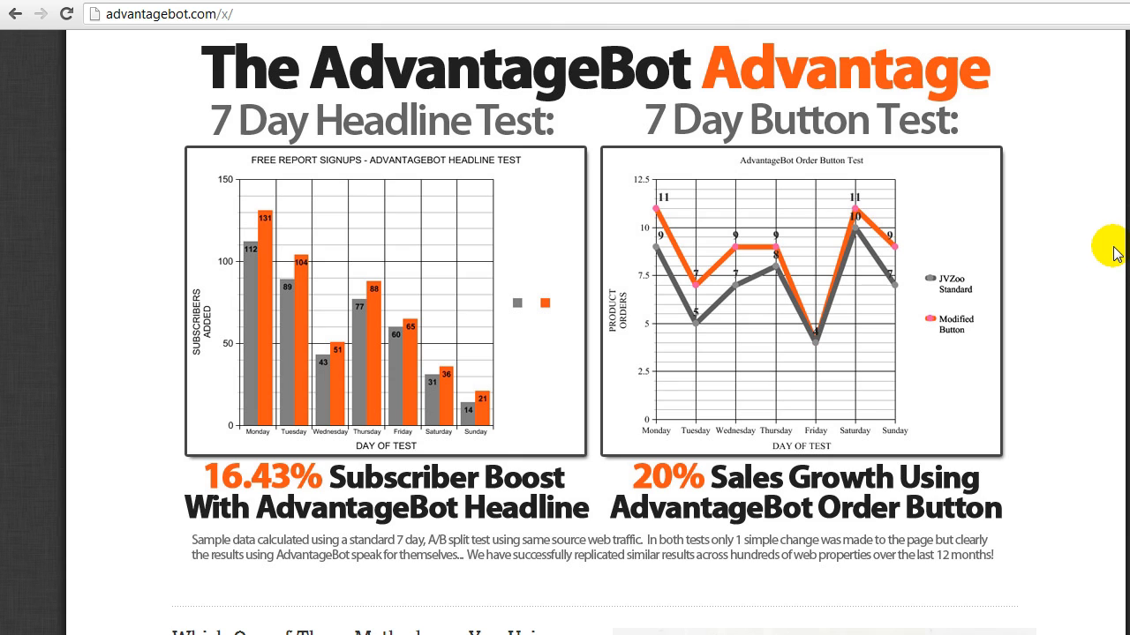
scroll(1114, 254, down, 6)
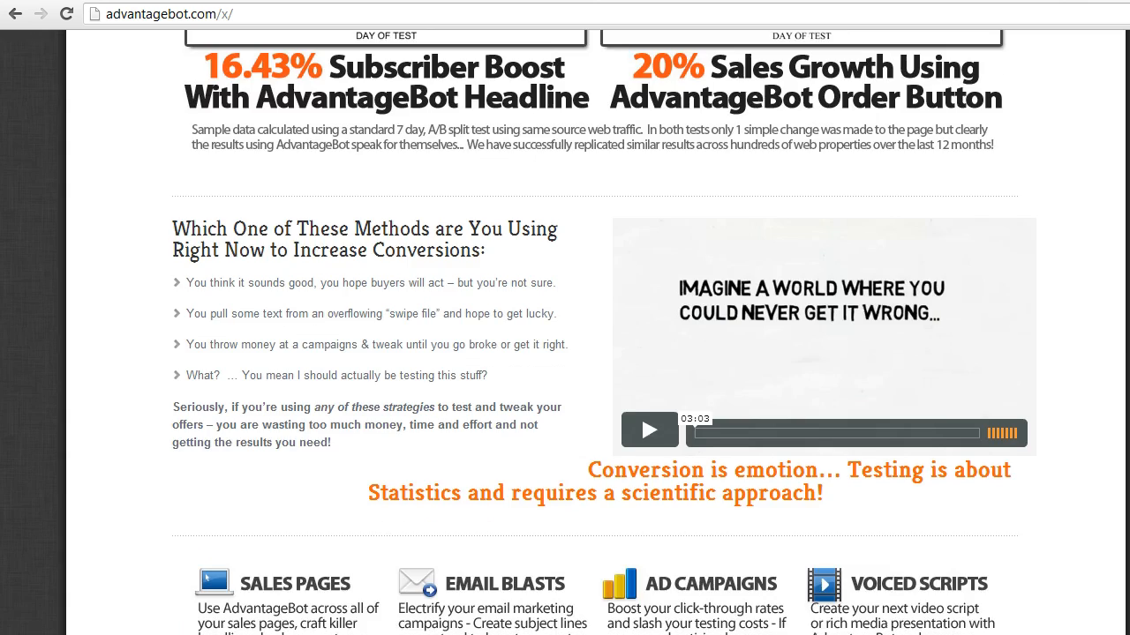
scroll(1072, 276, up, 8)
scroll(1072, 276, down, 2)
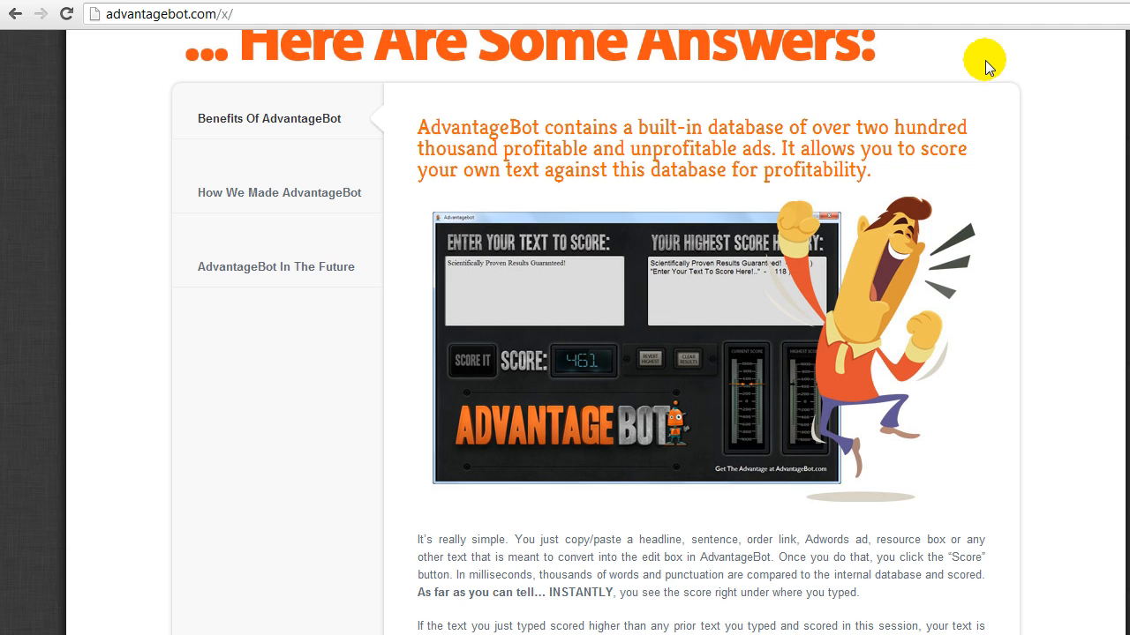
scroll(984, 194, up, 3)
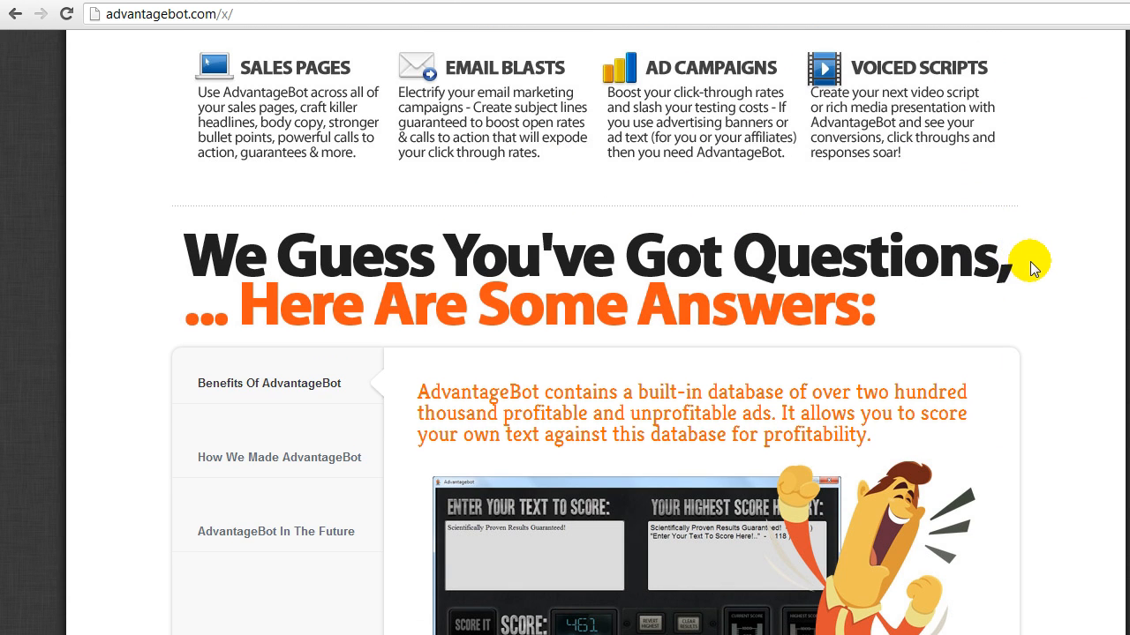
scroll(1029, 259, down, 2)
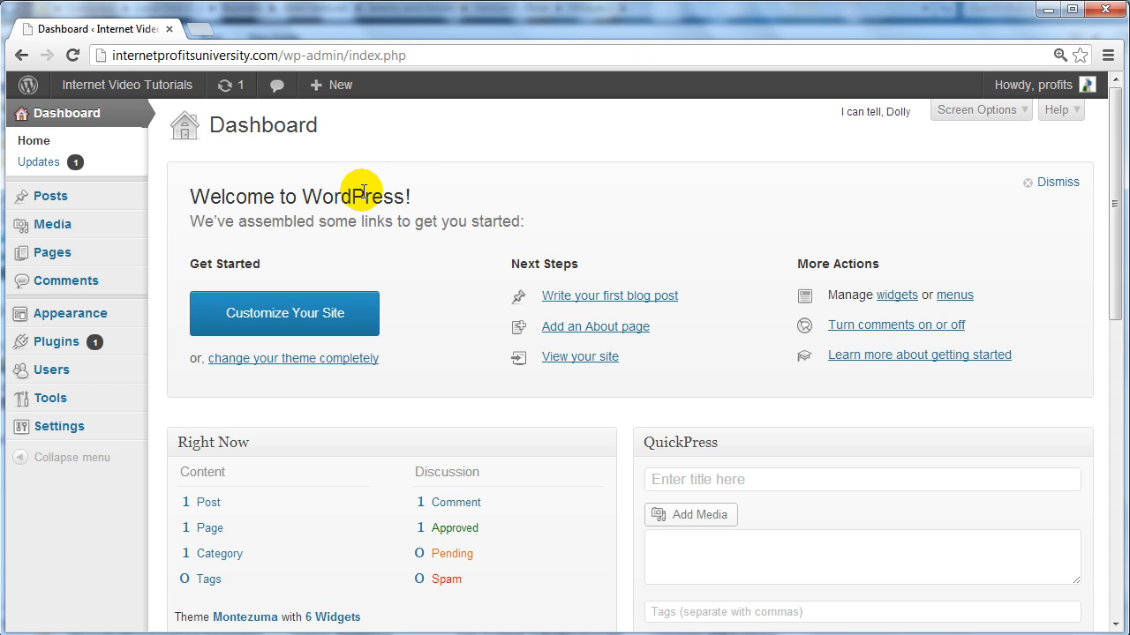
Start a new post and give it the title "How to Effectively Use Wordpress To Create Your Site".
mouse_move(22, 195)
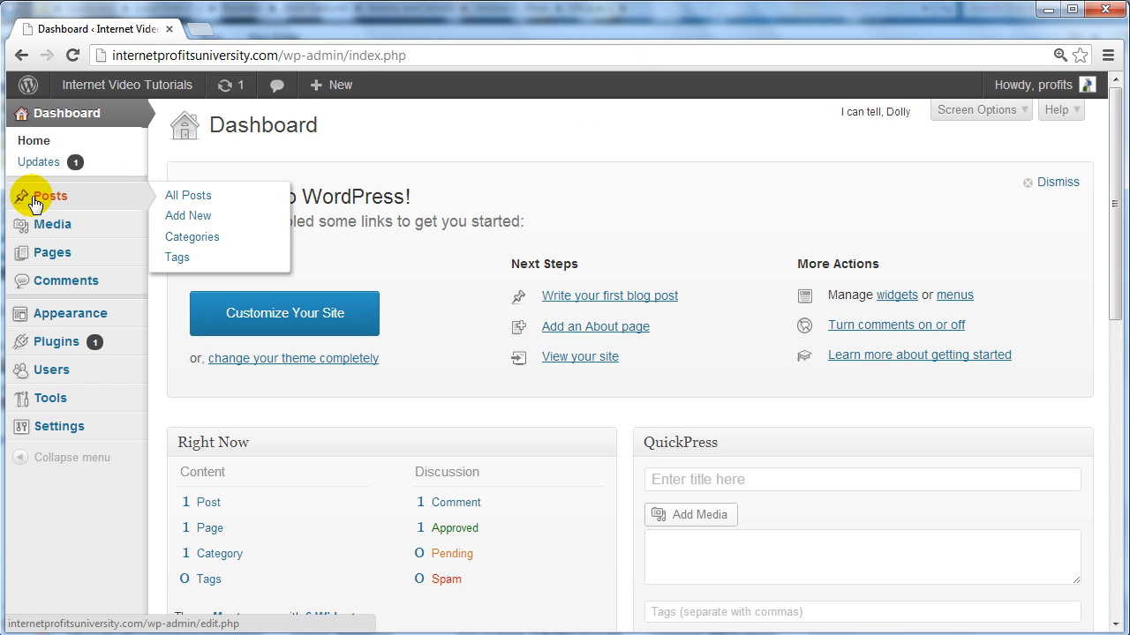
click(182, 219)
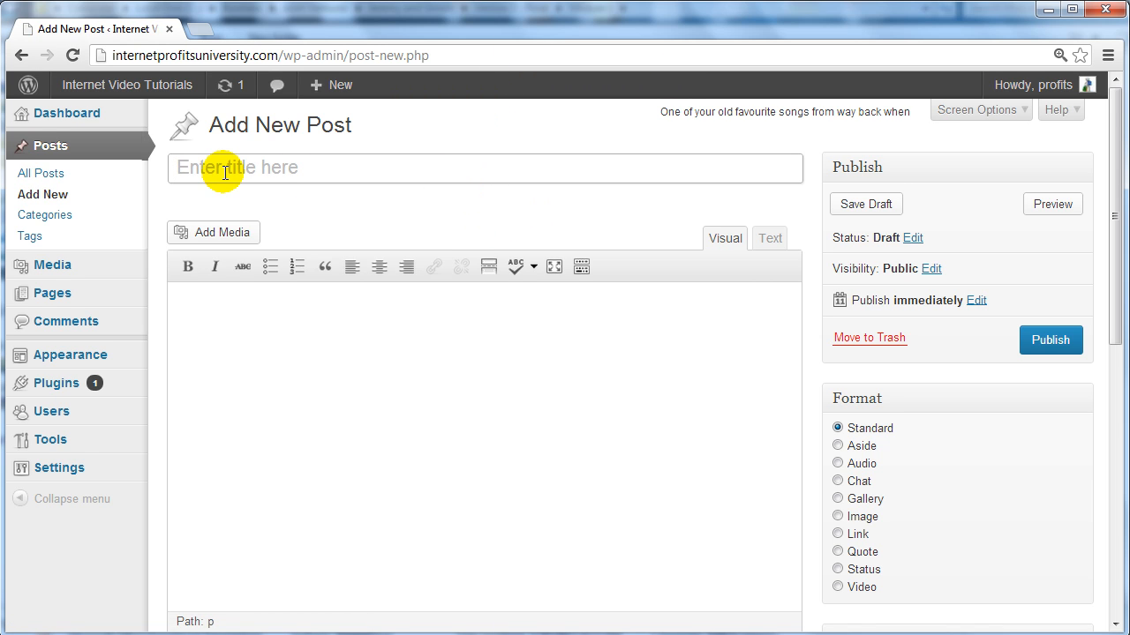
click(378, 441)
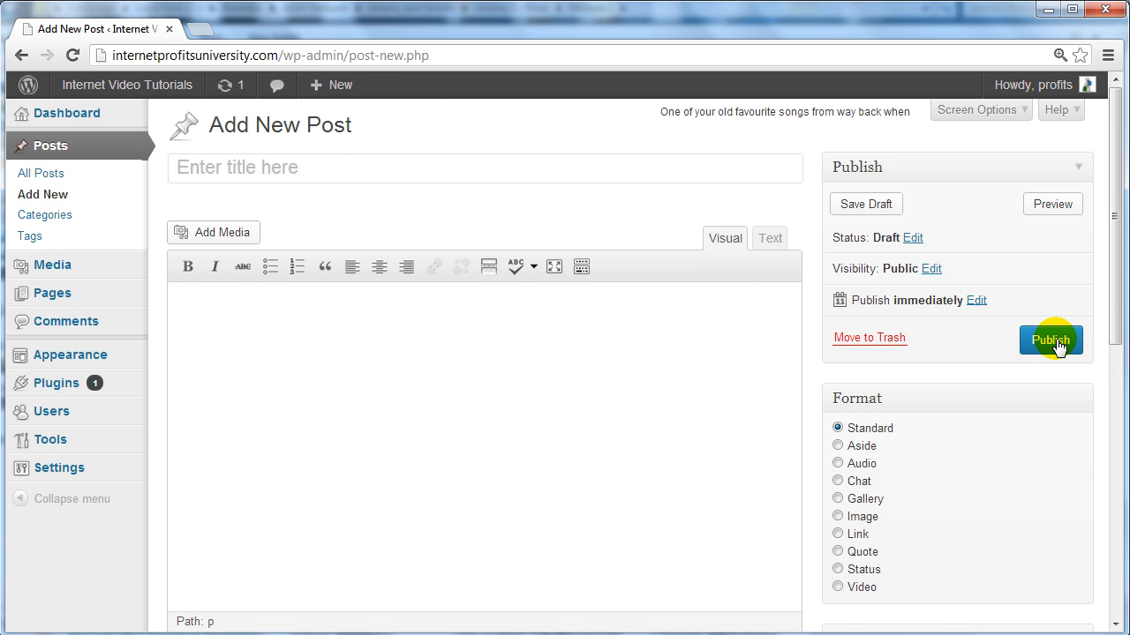
click(371, 172)
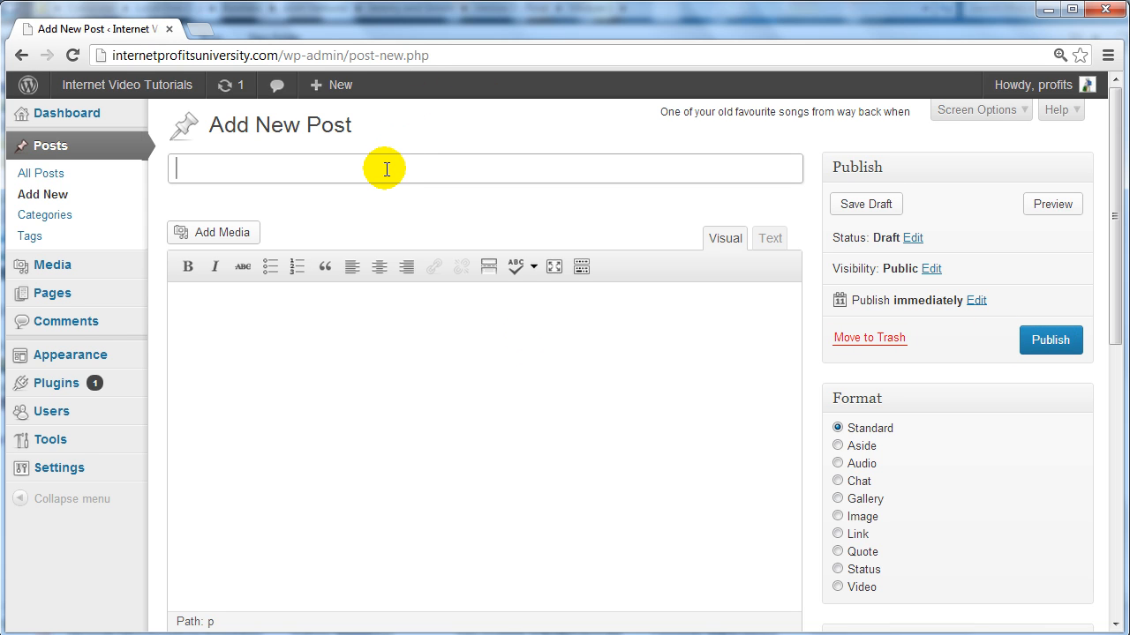
text(How to Effectively Use Wordpress To Create Your Site)
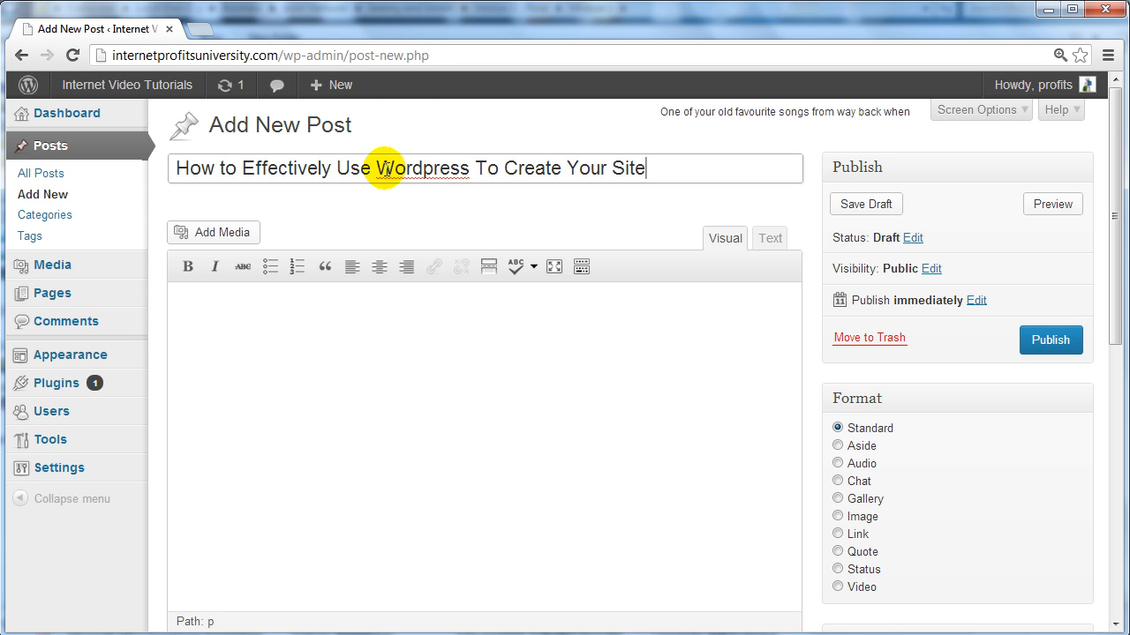
click(362, 348)
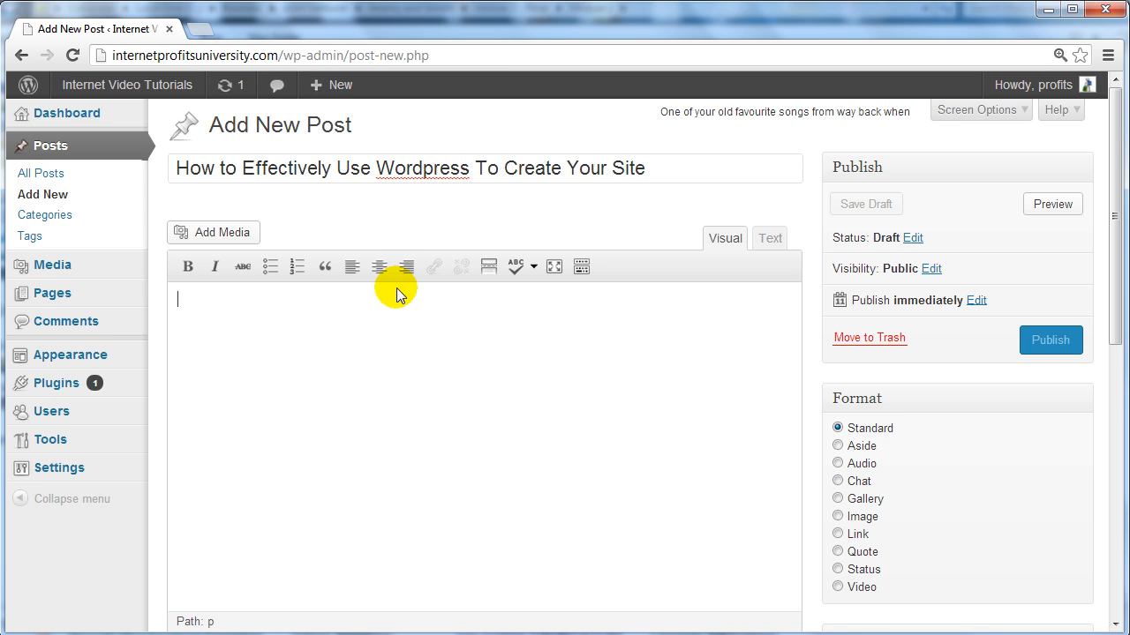
click(453, 172)
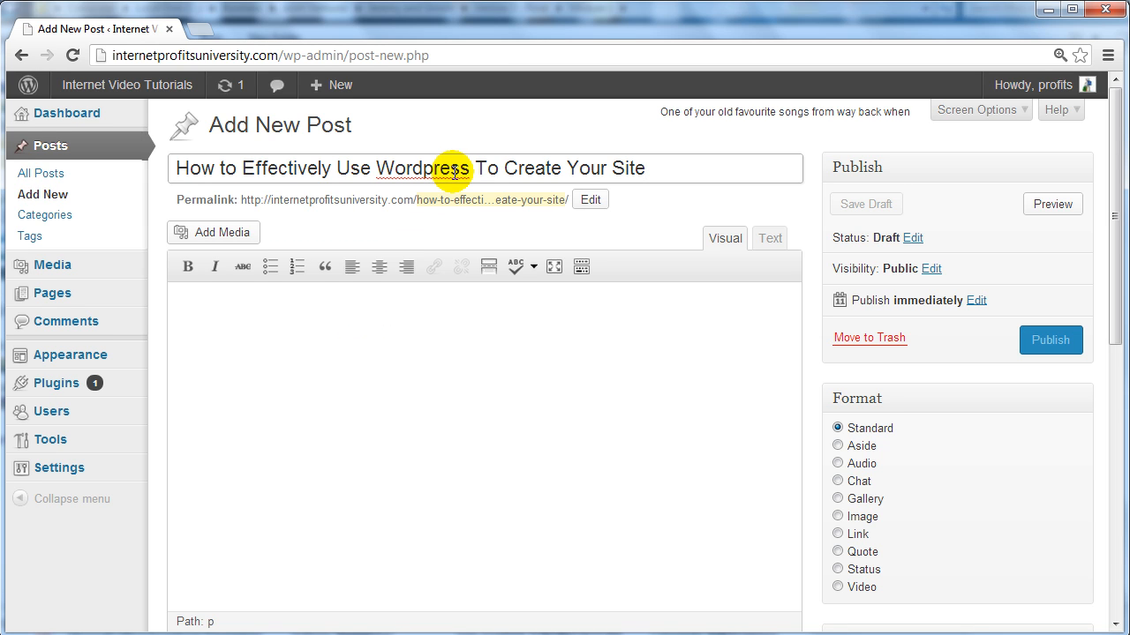
drag(180, 167, 662, 144)
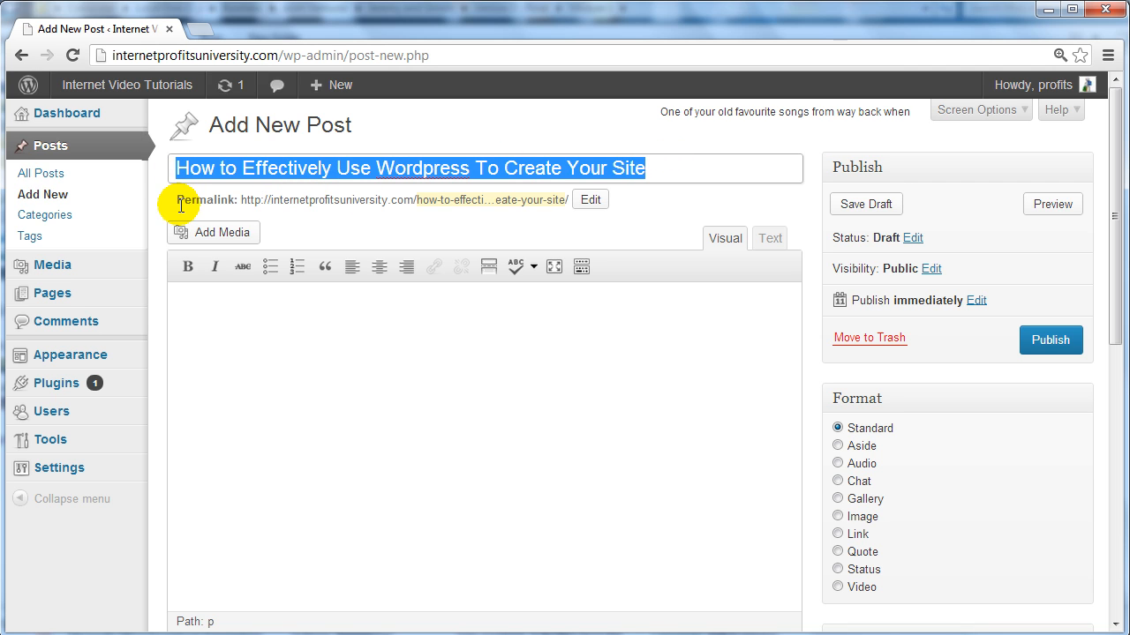
click(403, 174)
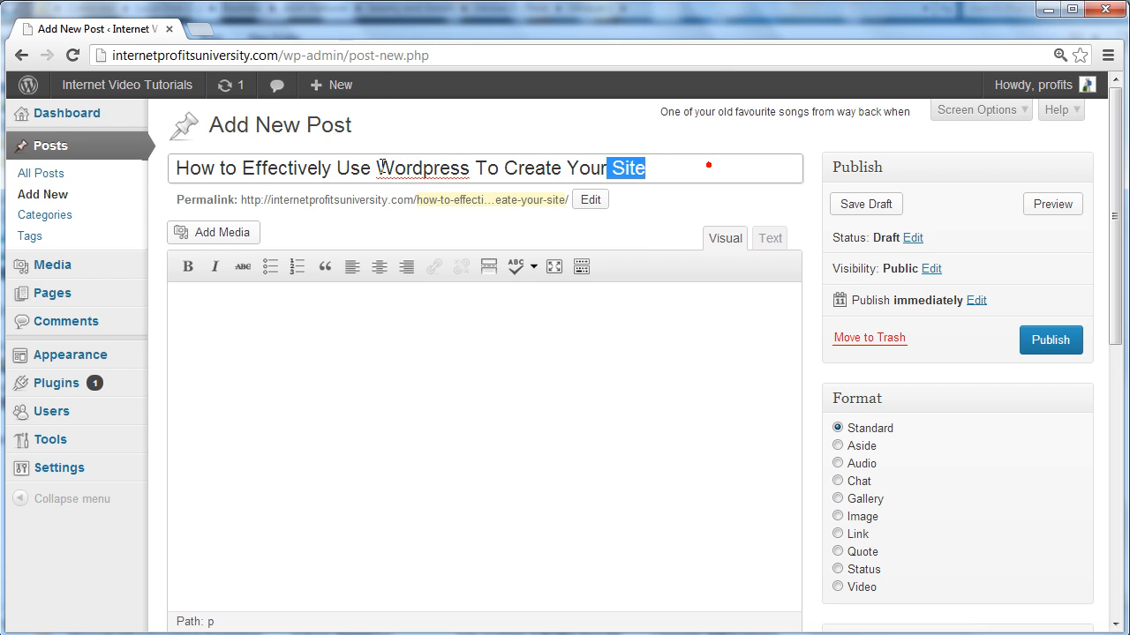
drag(653, 168, 71, 159)
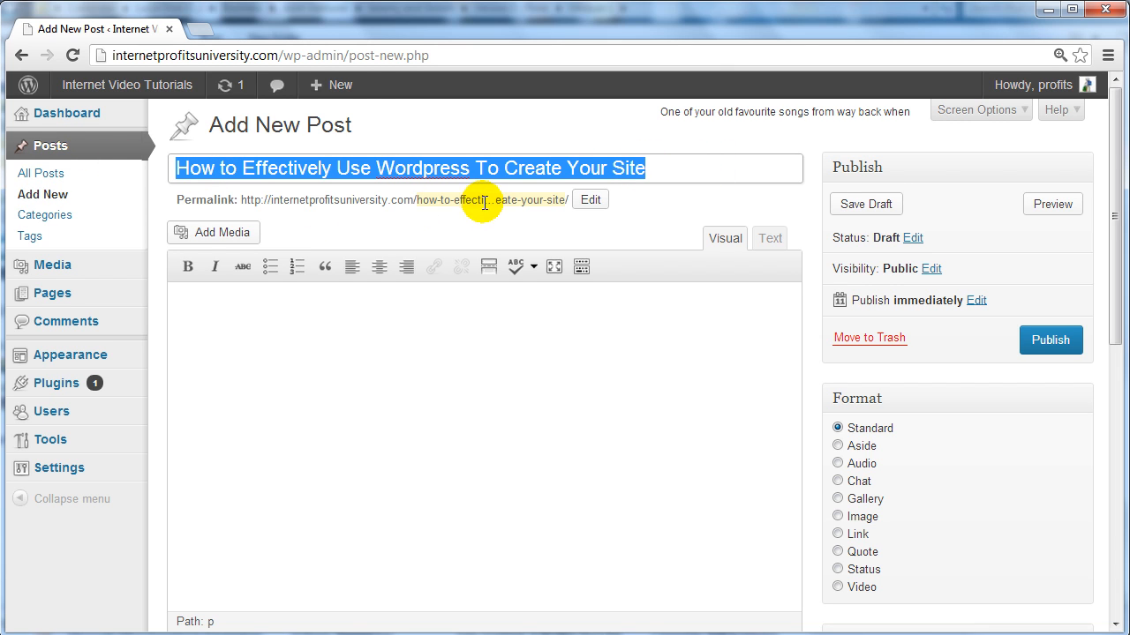
click(249, 172)
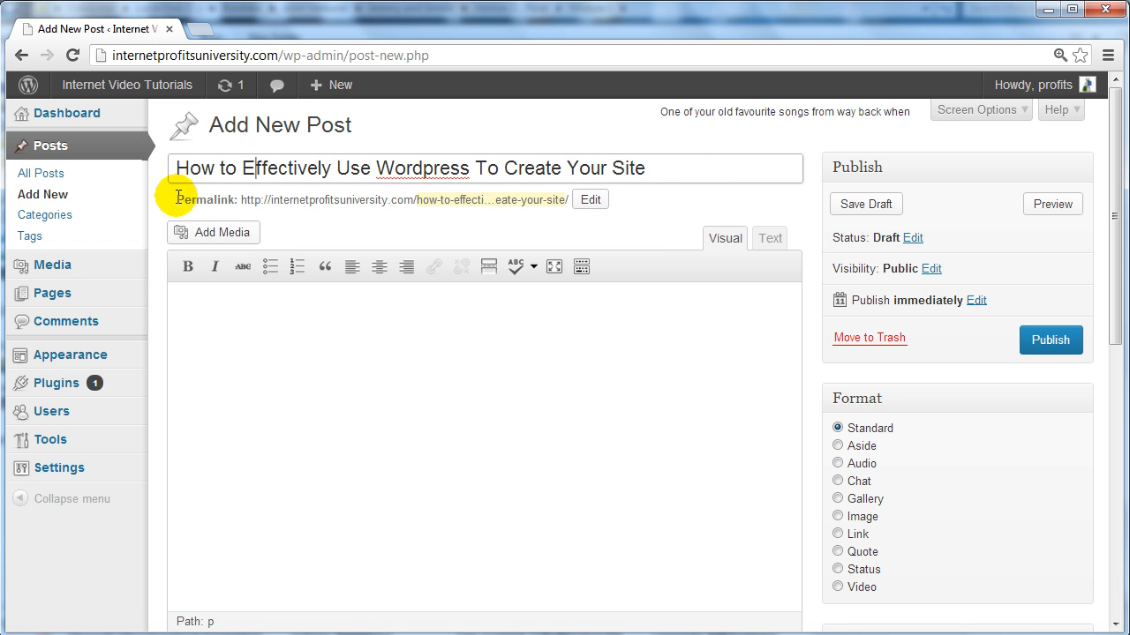
Open the post's permalink slug for editing.
drag(179, 198, 486, 195)
click(486, 196)
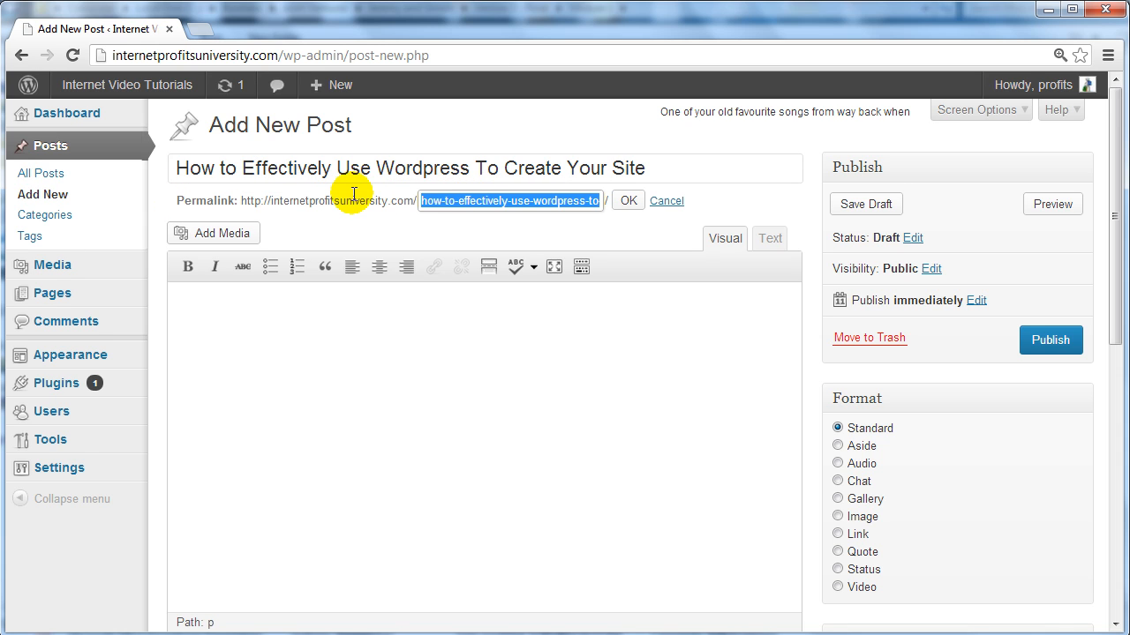
Copy the post title and replace it with "How to Find a Good Plumber in Atlanta Georgia".
click(712, 175)
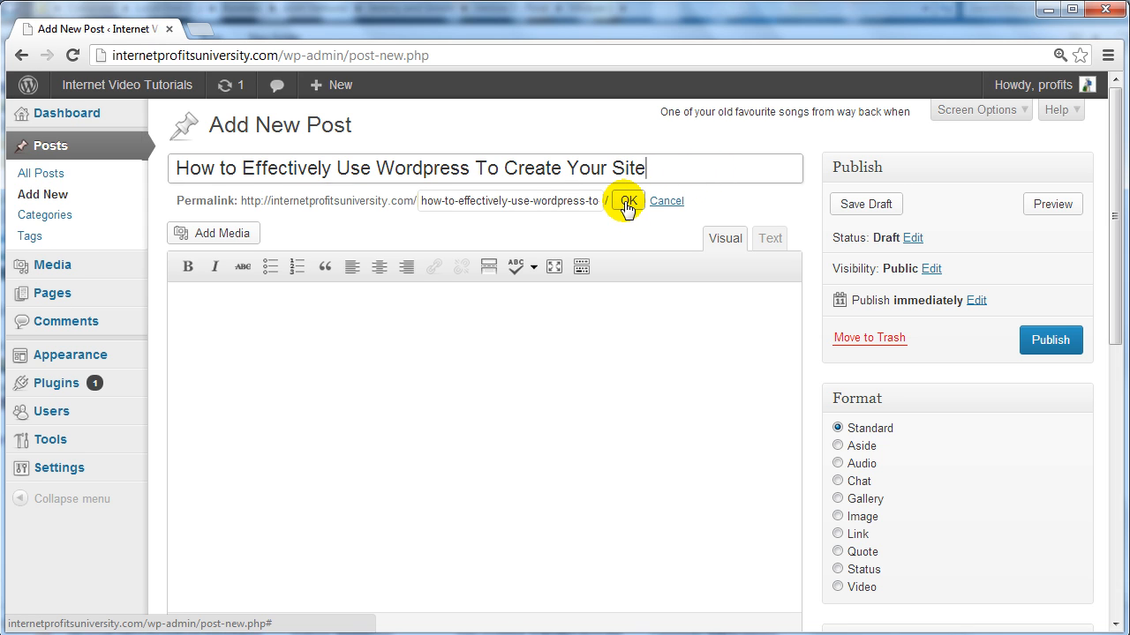
key(ctrl+a)
key(ctrl+c)
key(BackSpace)
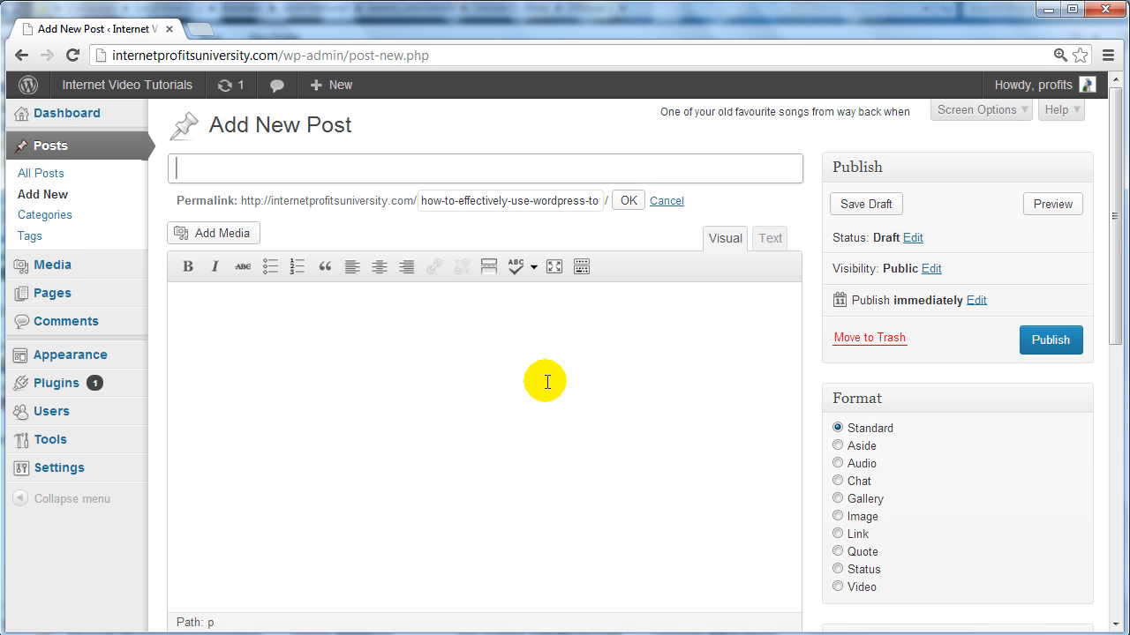
text(How to )
text(Find a Good)
text( Ro)
key(BackSpace)
key(BackSpace)
text(Plumber)
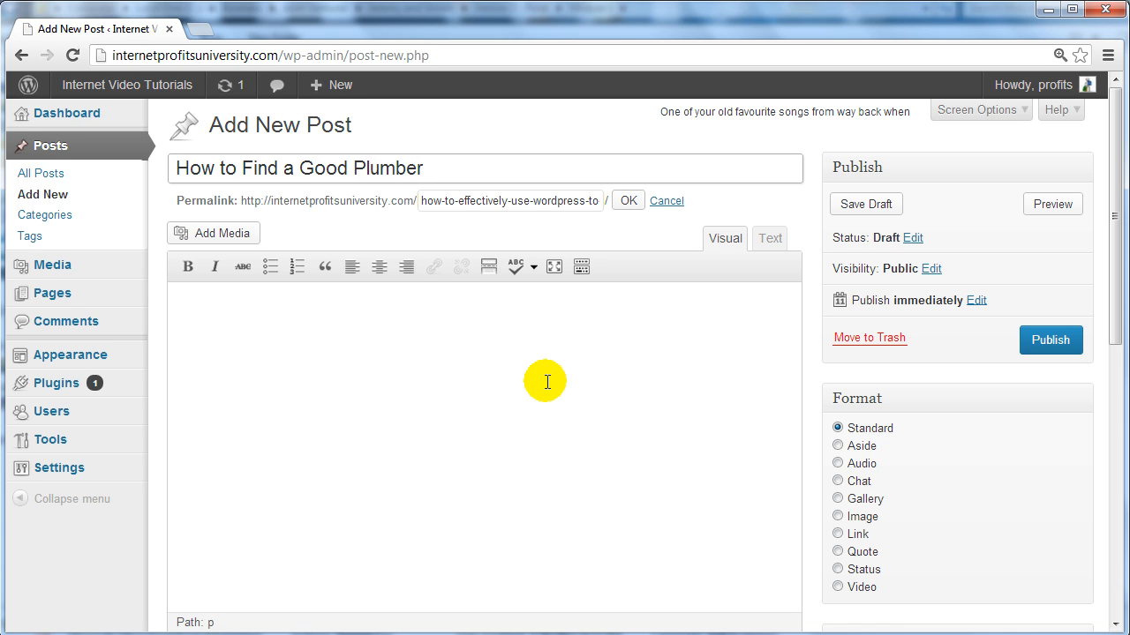
text( in Atlanta )
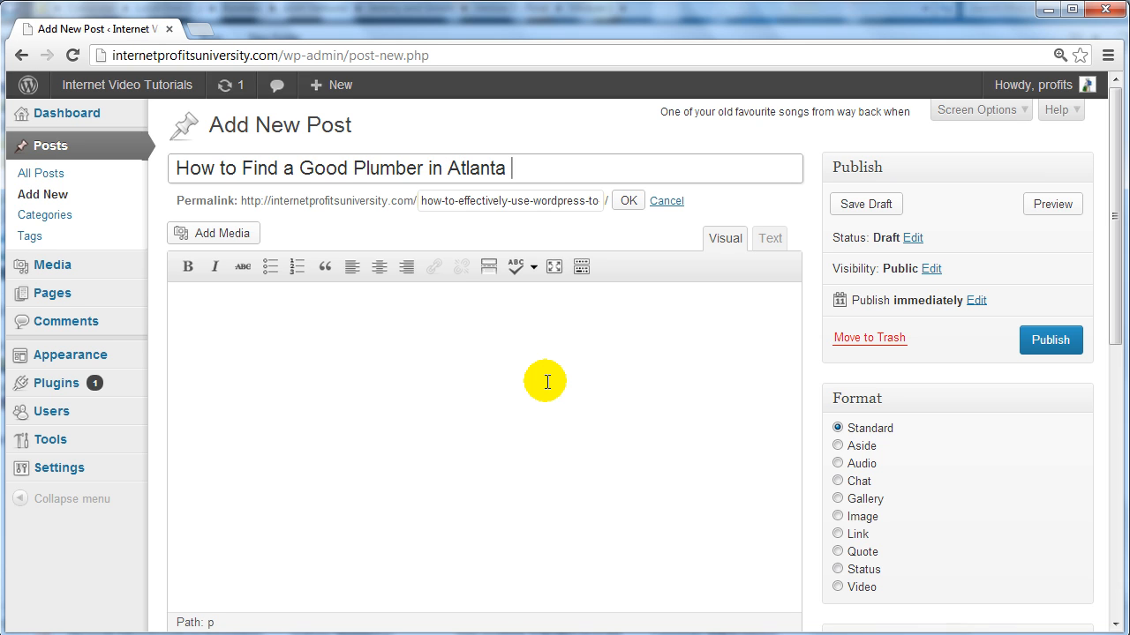
text(Georgia)
Paste the copied original title into the post body.
click(488, 374)
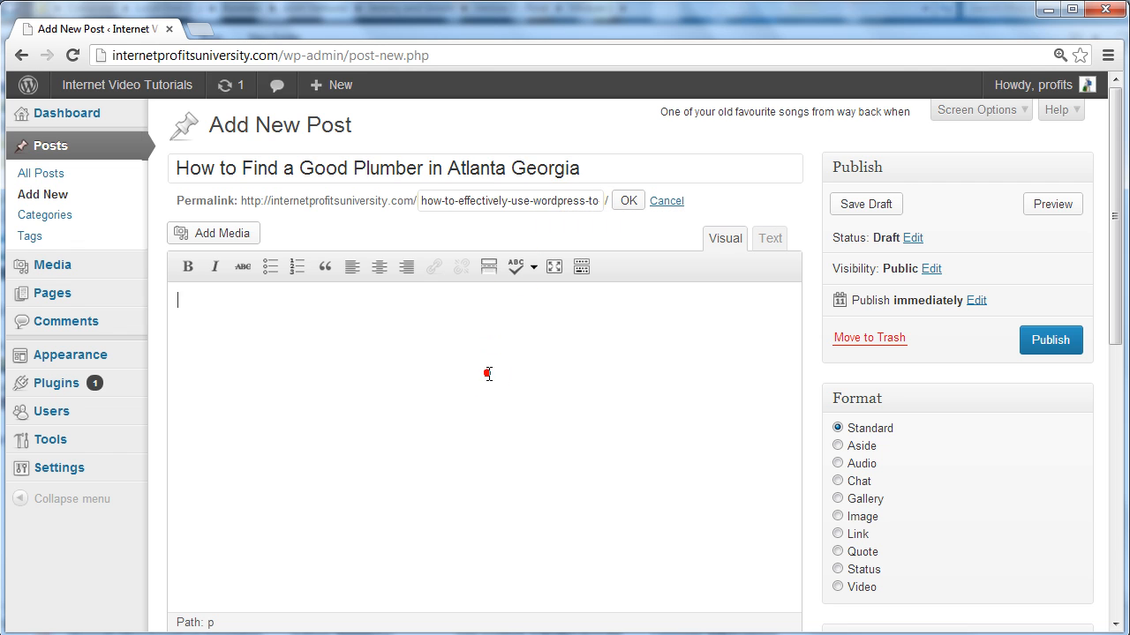
key(ctrl+v)
Copy the plumber title and paste it over the whole permalink slug.
click(522, 171)
key(ctrl+a)
key(ctrl+c)
click(520, 204)
key(ctrl+a)
key(ctrl+v)
Replace every space in the slug with a hyphen to make it How-to-Find-a-Good-Plumber-in-Atlanta-Georgia.
key(Home)
key(ctrl+Right)
key(BackSpace)
text(-)
key(ctrl+Right)
key(BackSpace)
text(-)
key(ctrl+Right)
key(BackSpace)
text(-)
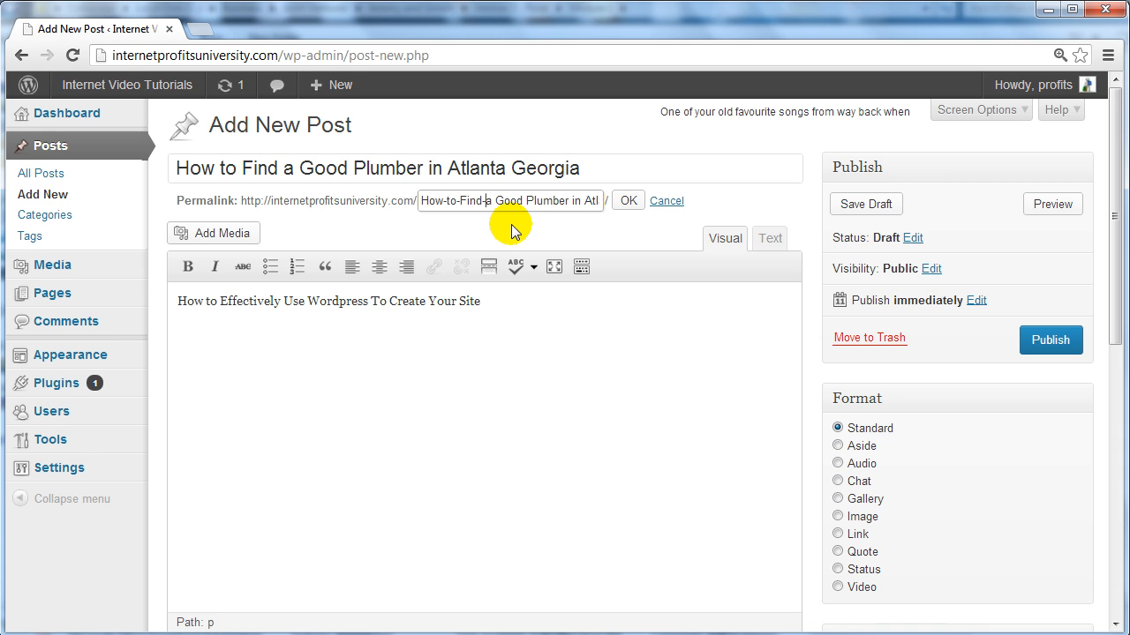
key(ctrl+Right)
key(BackSpace)
text(-)
key(ctrl+Right)
key(BackSpace)
text(-)
key(ctrl+Right)
key(BackSpace)
text(-)
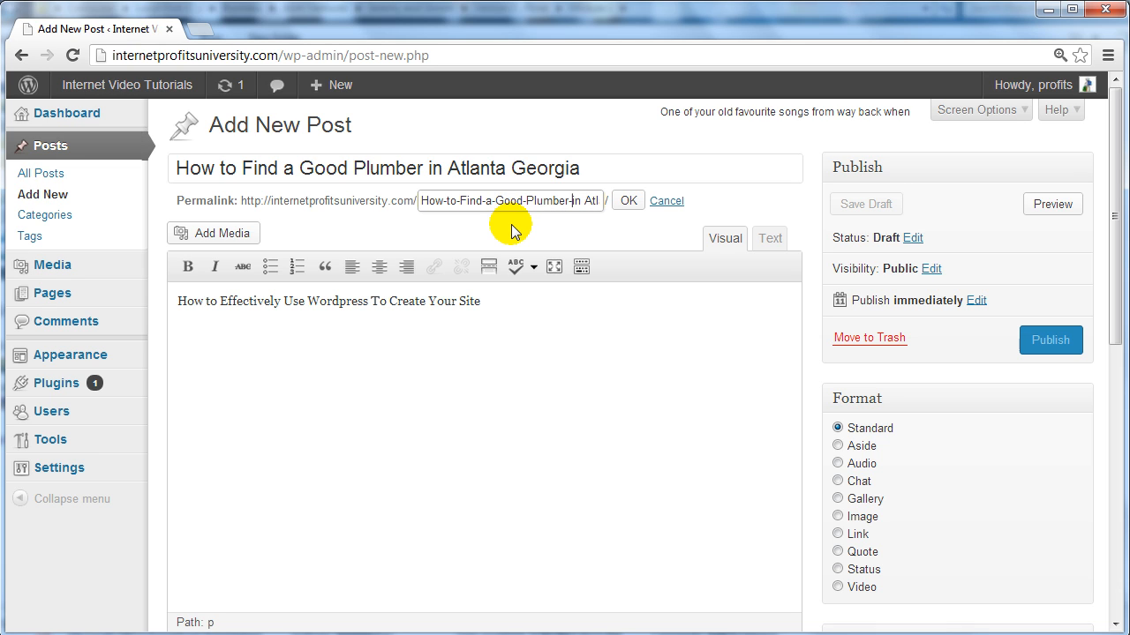
key(ctrl+Right)
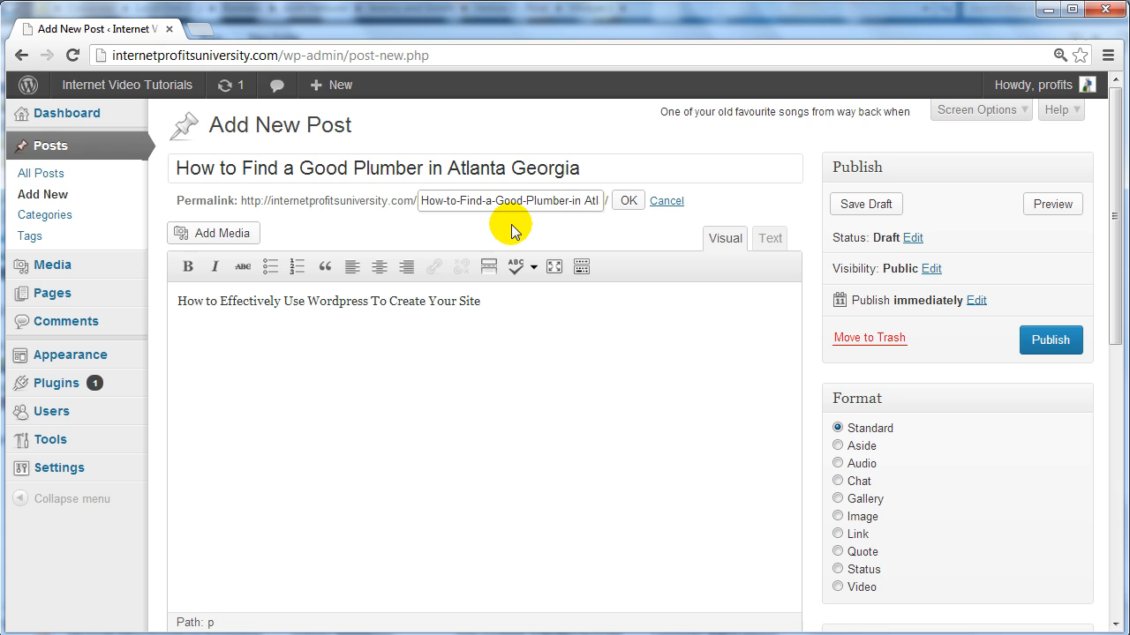
key(BackSpace)
text(-)
key(ctrl+Right)
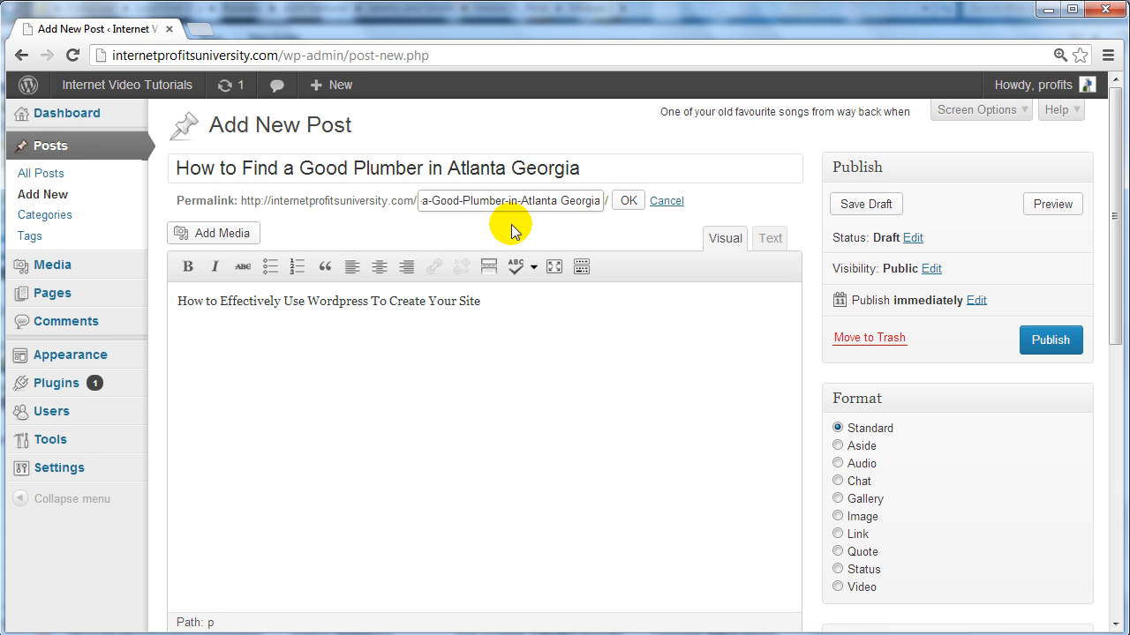
key(BackSpace)
text(-)
Shorten the slug to Plumber-Atlanta-Georgia by deleting "How-to-Find-a-Good-" and "in-".
key(Home)
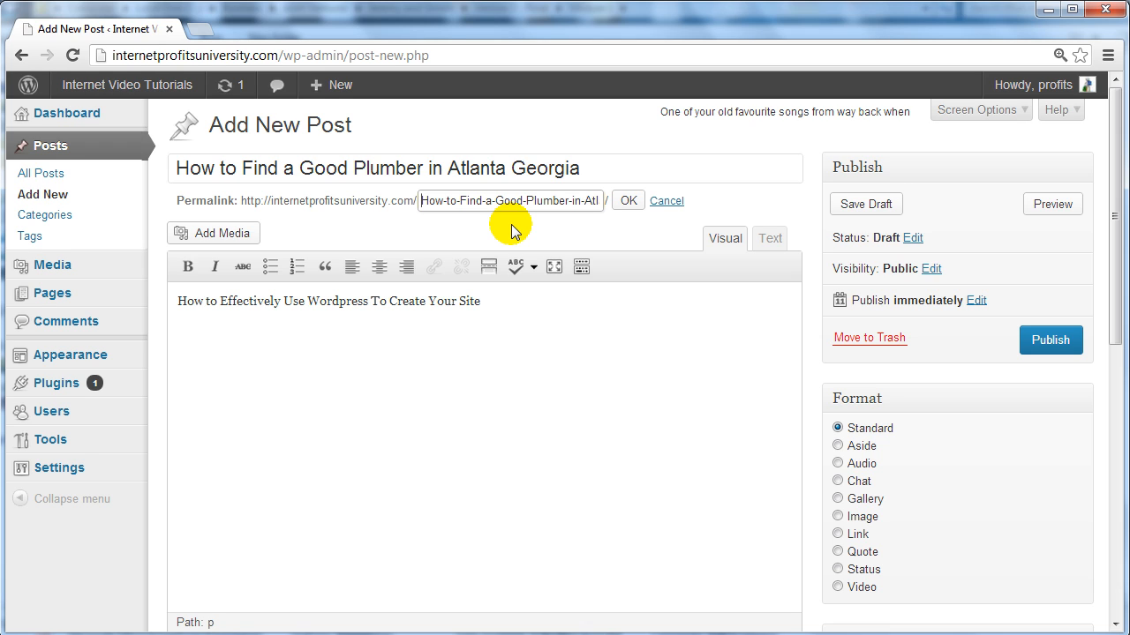
key(ctrl+shift+Right)
key(ctrl+shift+Right)
key(ctrl+shift+Right)
key(ctrl+shift+Right)
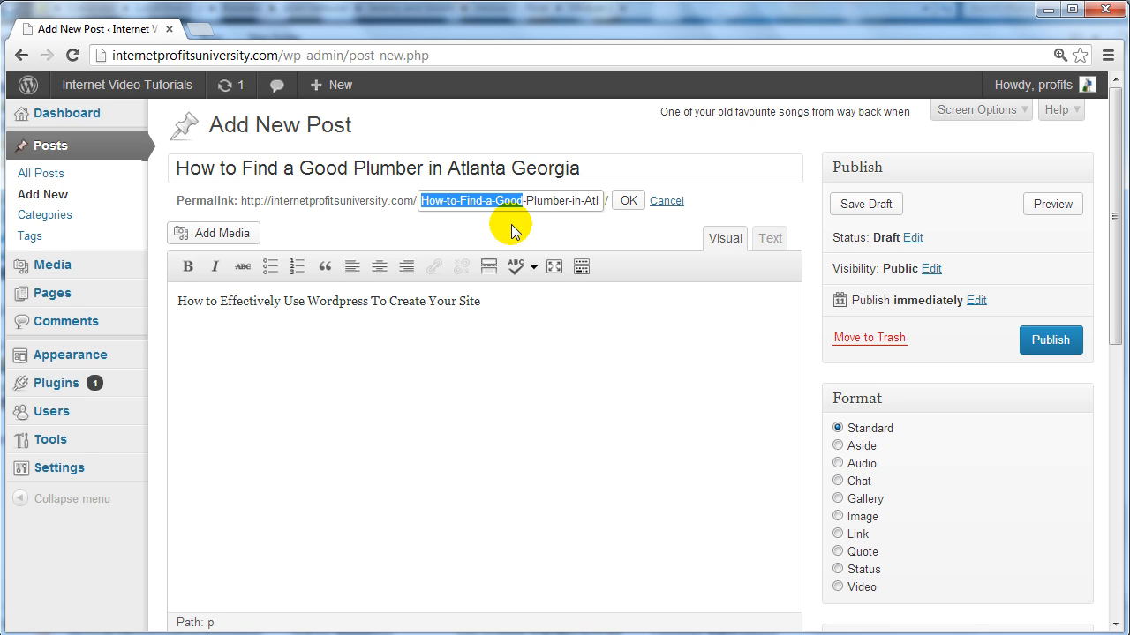
key(Delete)
key(Delete)
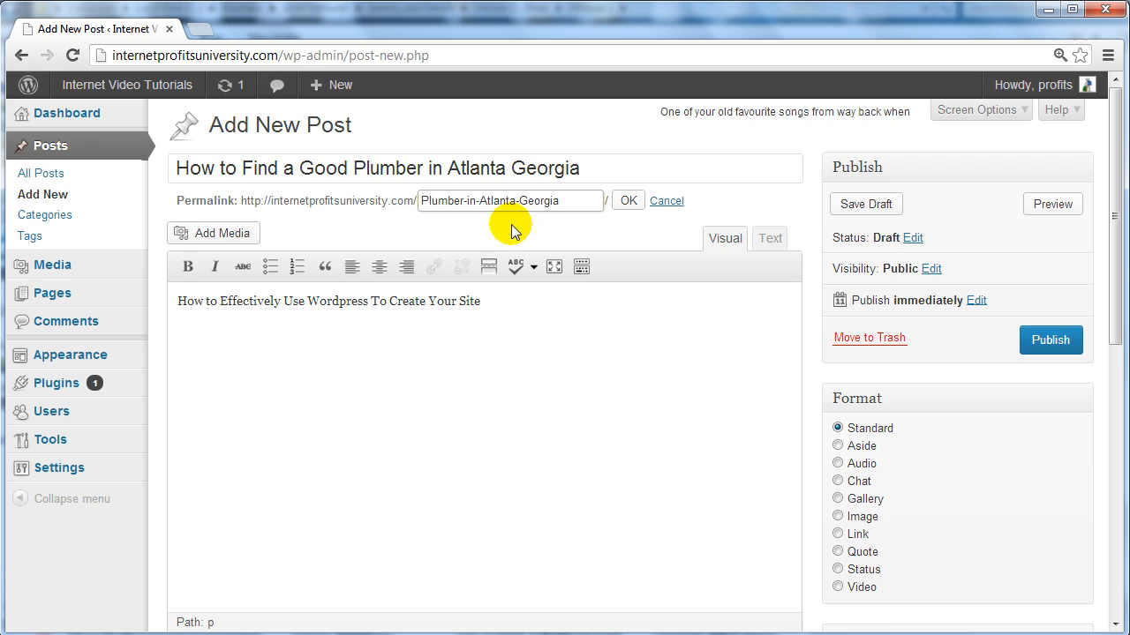
key(ctrl+shift+Right)
key(Delete)
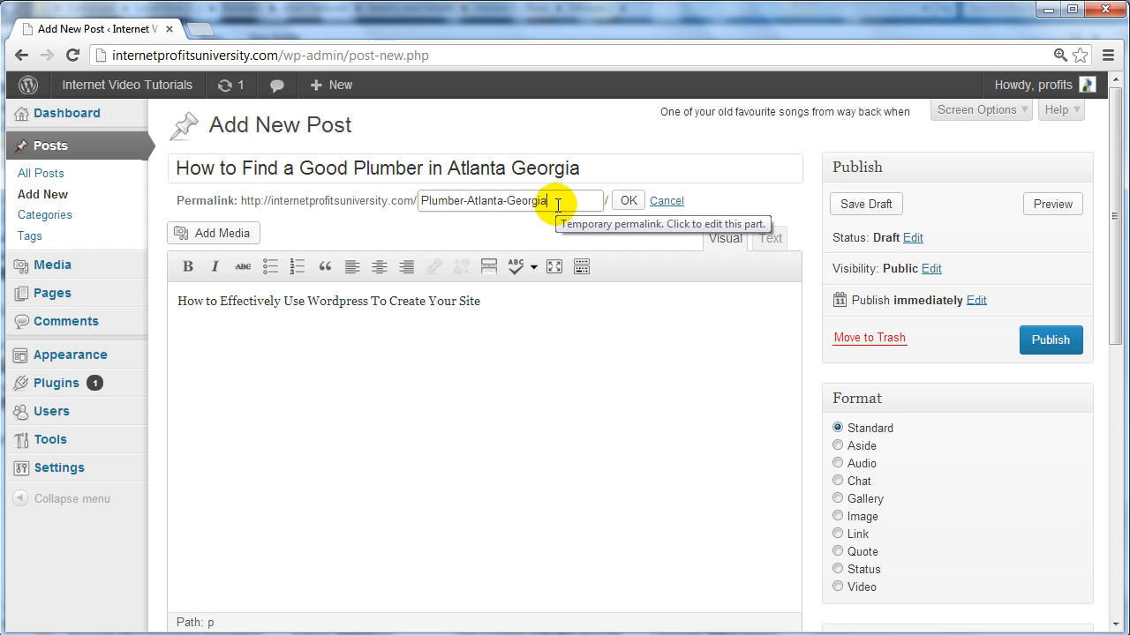
Copy the sentence from the post body and replace the post title with it: "How to Effectively Use Wordpress To Create Your Site".
click(566, 168)
click(500, 342)
key(ctrl+a)
key(ctrl+c)
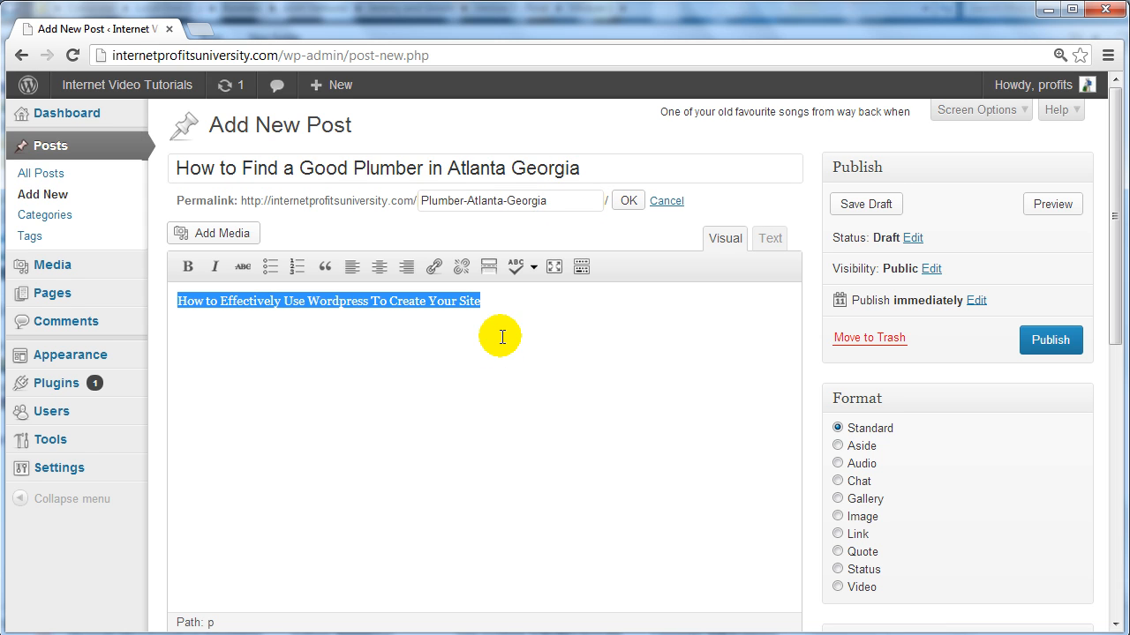
click(497, 167)
key(ctrl+a)
key(ctrl+v)
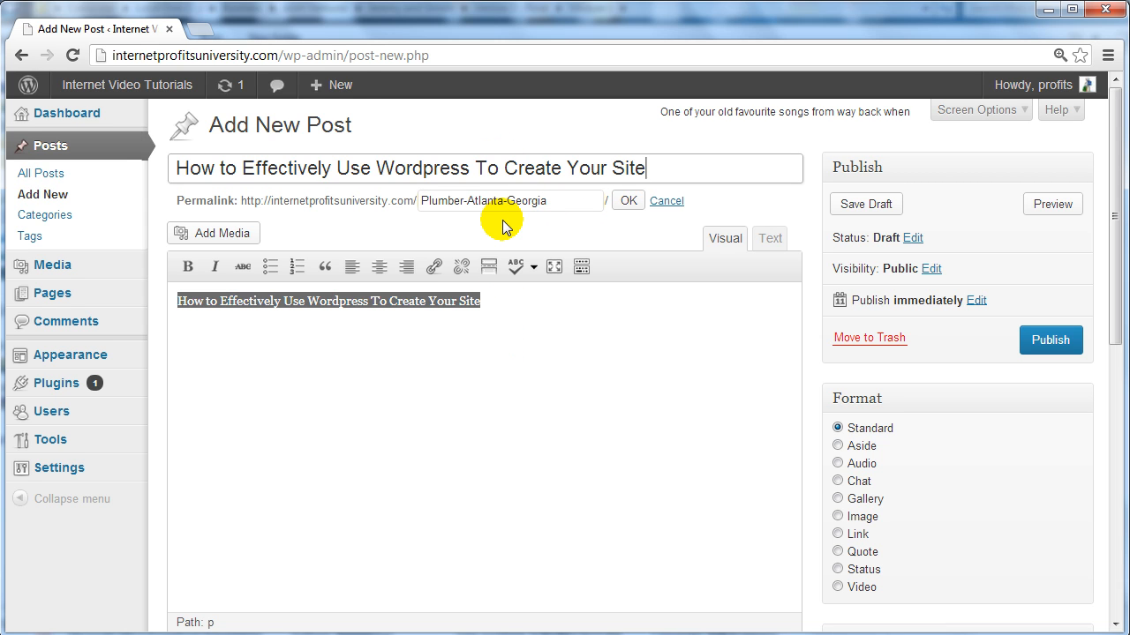
Replace the whole permalink slug with the copied title text "How to Effectively Use Wordpress To Create Your Site".
click(517, 199)
key(ctrl+a)
key(ctrl+v)
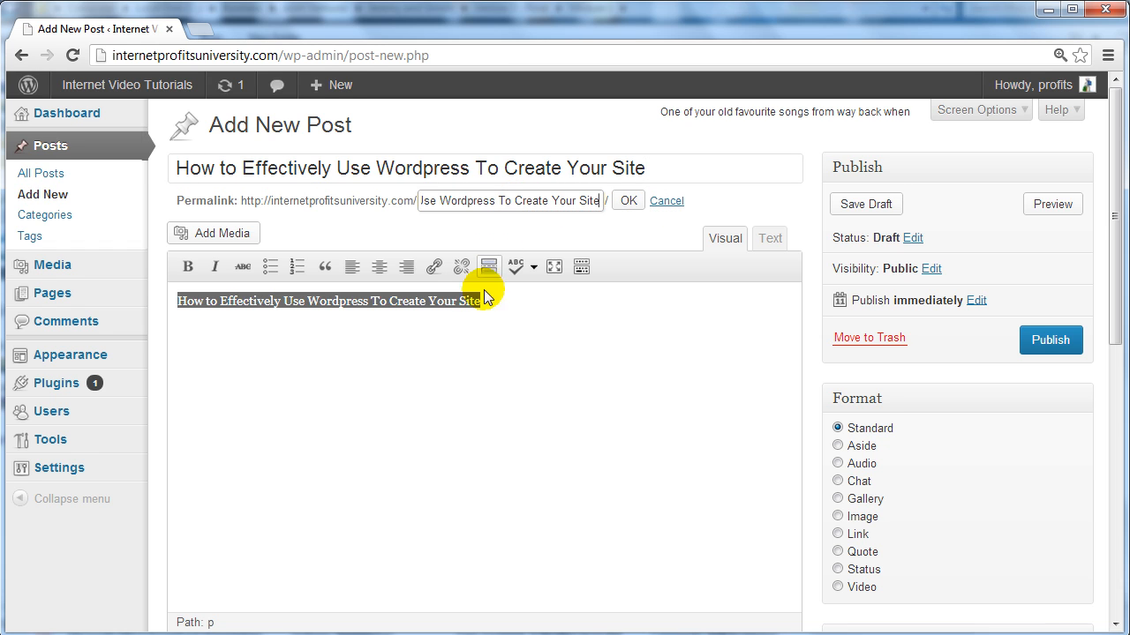
click(444, 323)
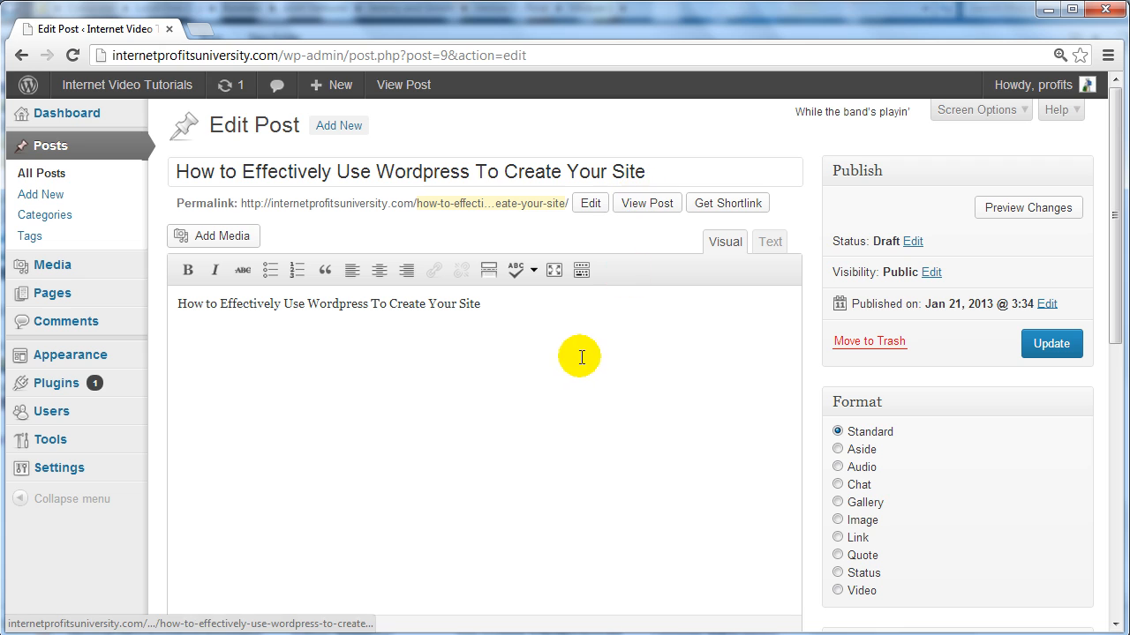
Cut the body sentence, write "In this article, I am going to talk about how you can" and paste the sentence after it.
click(565, 327)
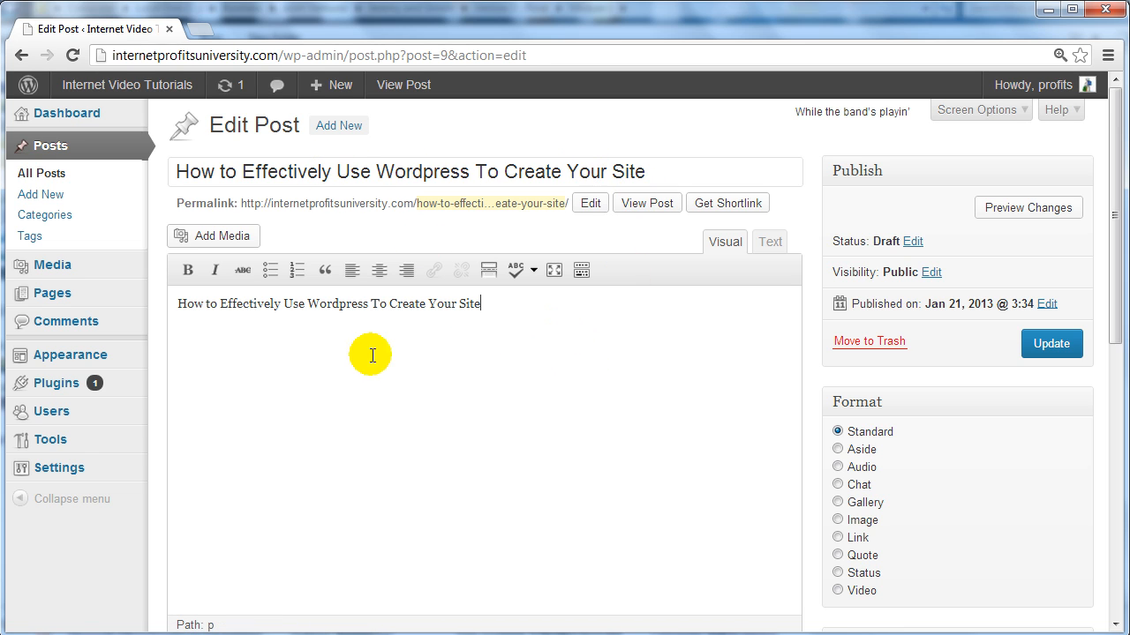
key(ctrl+a)
key(ctrl+c)
key(Delete)
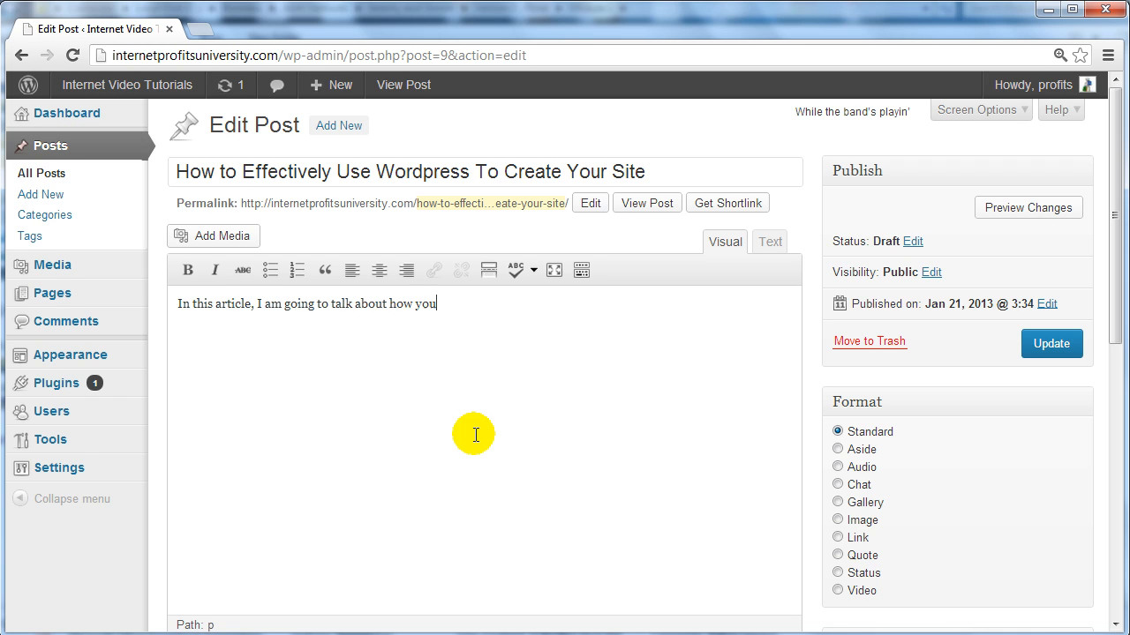
key(ctrl+v)
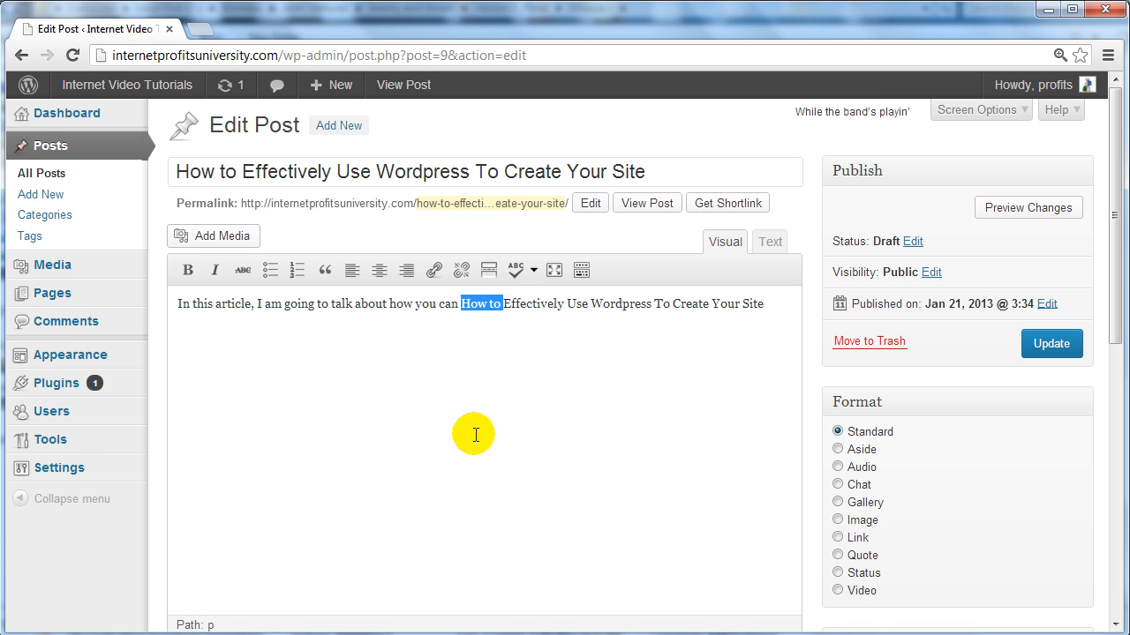
Rework the pasted text into lowercase without "How to", so it reads "effectively use wordpress to create your site.".
key(Delete)
key(Delete)
text(e)
key(ctrl+Right)
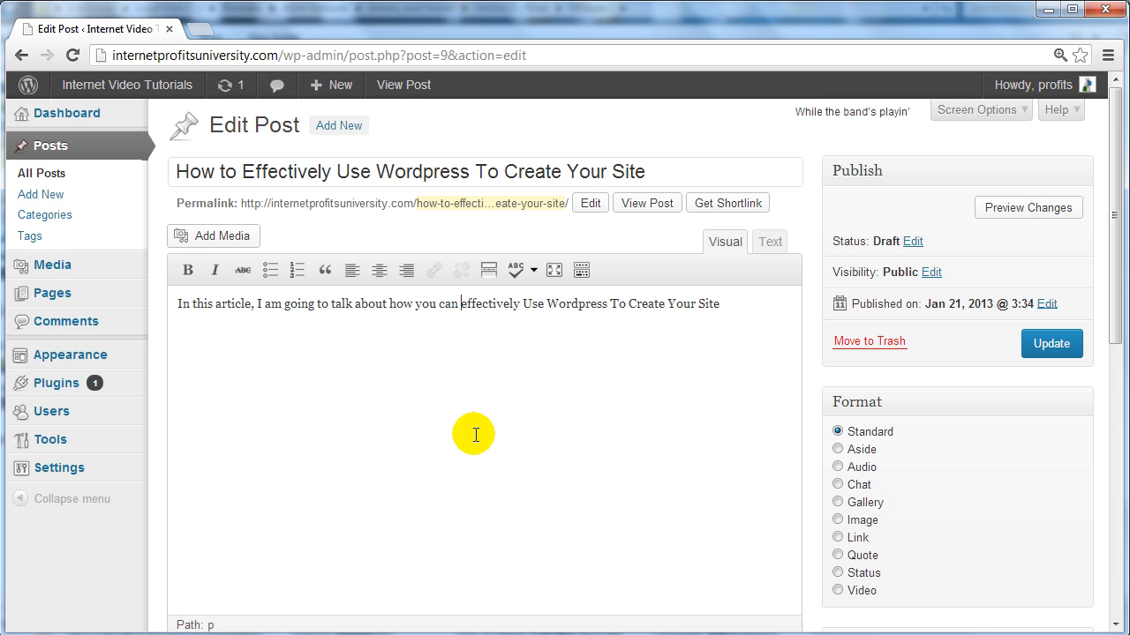
text(u)
key(Delete)
key(ctrl+Right)
text(w)
key(Delete)
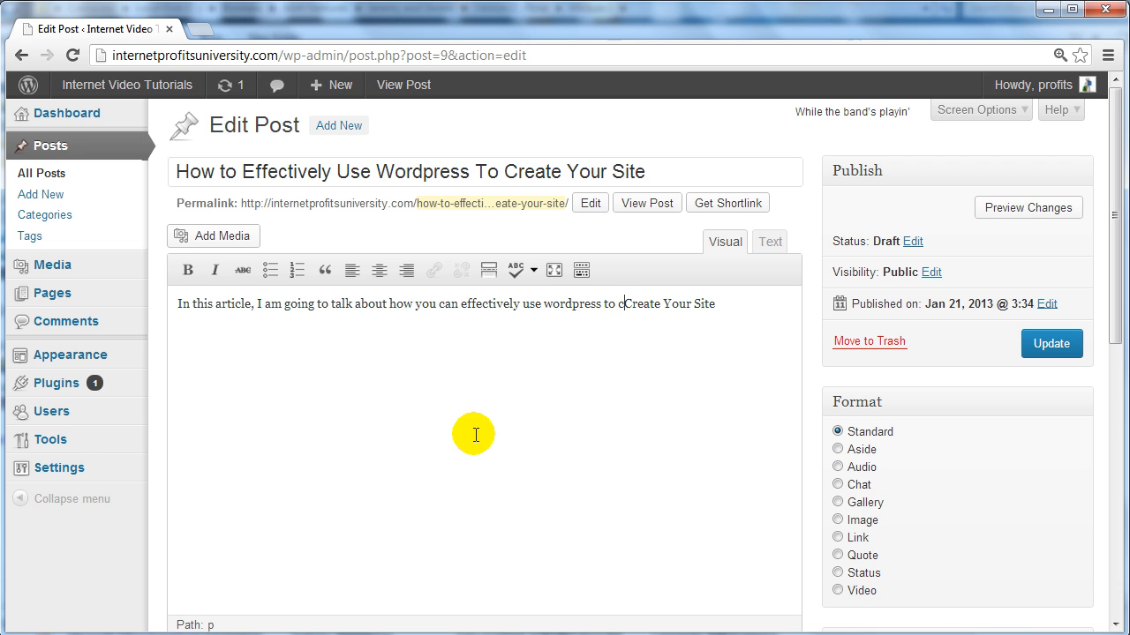
key(ctrl+Home)
key(Delete)
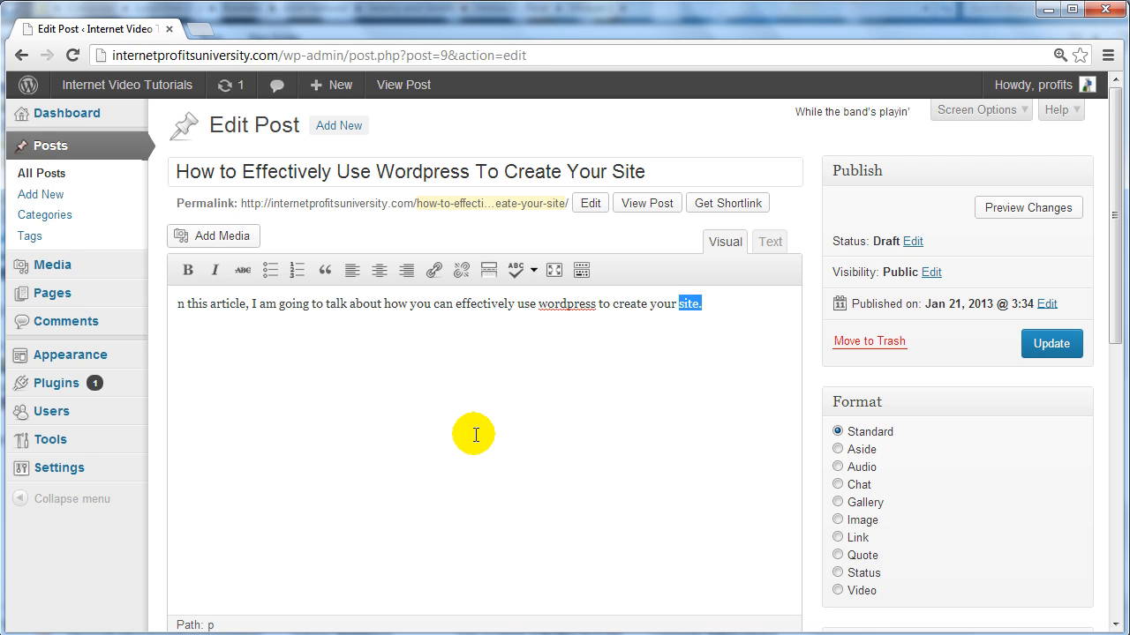
Bold "how you can effectively use wordpress to create your site." and start a new non-bold paragraph below it.
key(ctrl+shift+Left)
key(ctrl+shift+Left)
key(ctrl+shift+Left)
key(ctrl+shift+Left)
key(ctrl+shift+Left)
key(ctrl+shift+Left)
key(ctrl+shift+Left)
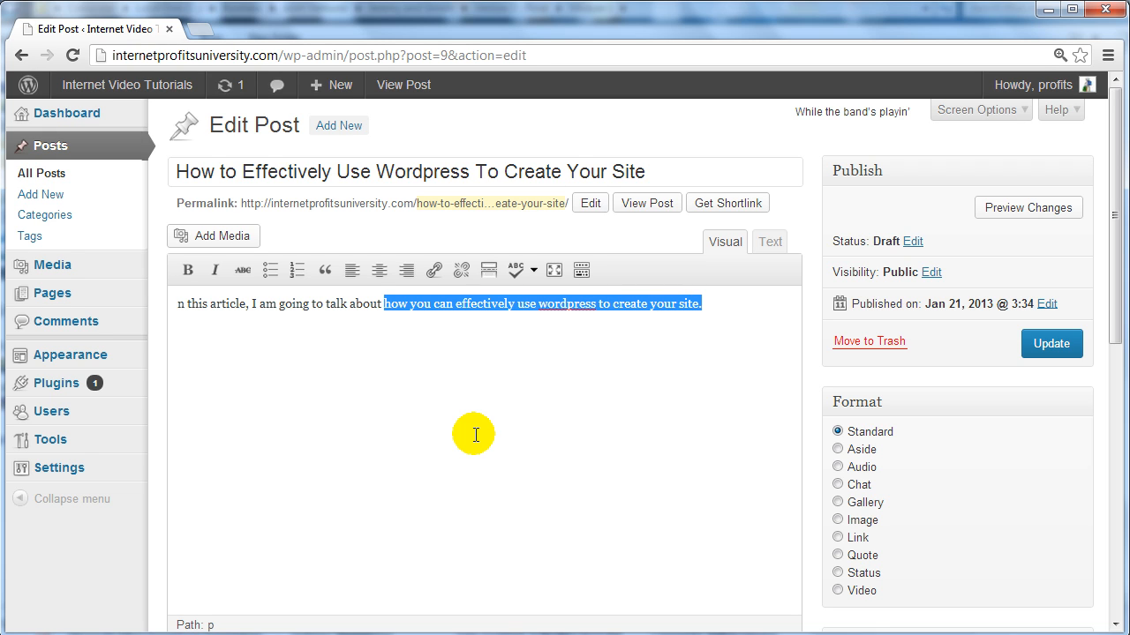
click(187, 270)
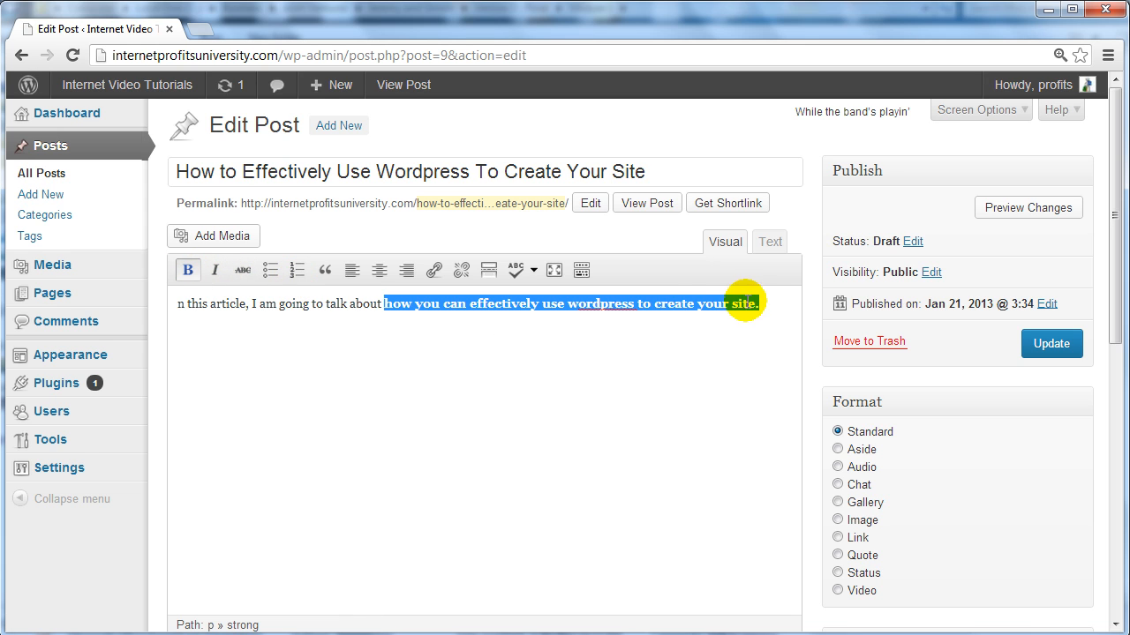
click(776, 302)
key(Return)
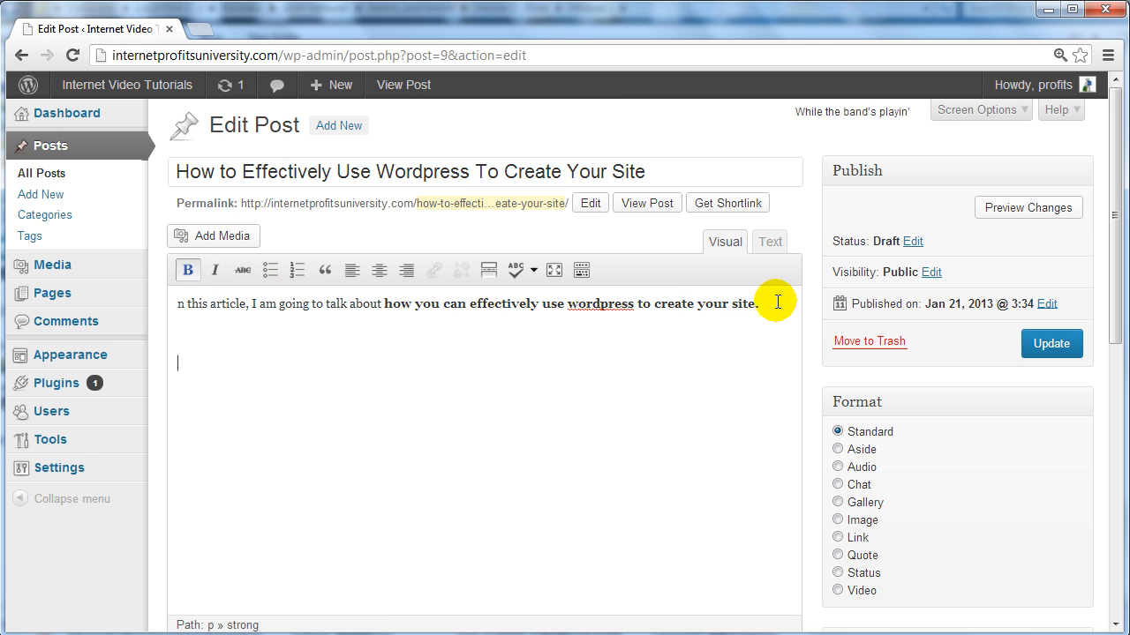
click(193, 271)
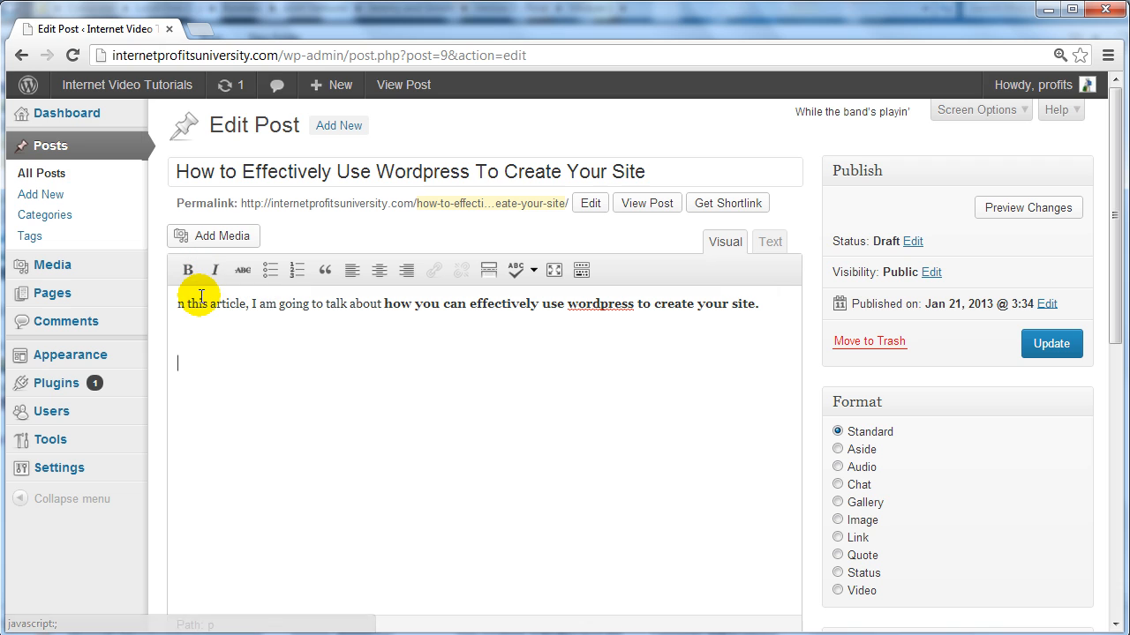
Fill the new paragraph with about three and a half lines of the repeated placeholder word "body".
text(b)
key(BackSpace)
key(shift+Home)
key(ctrl+x)
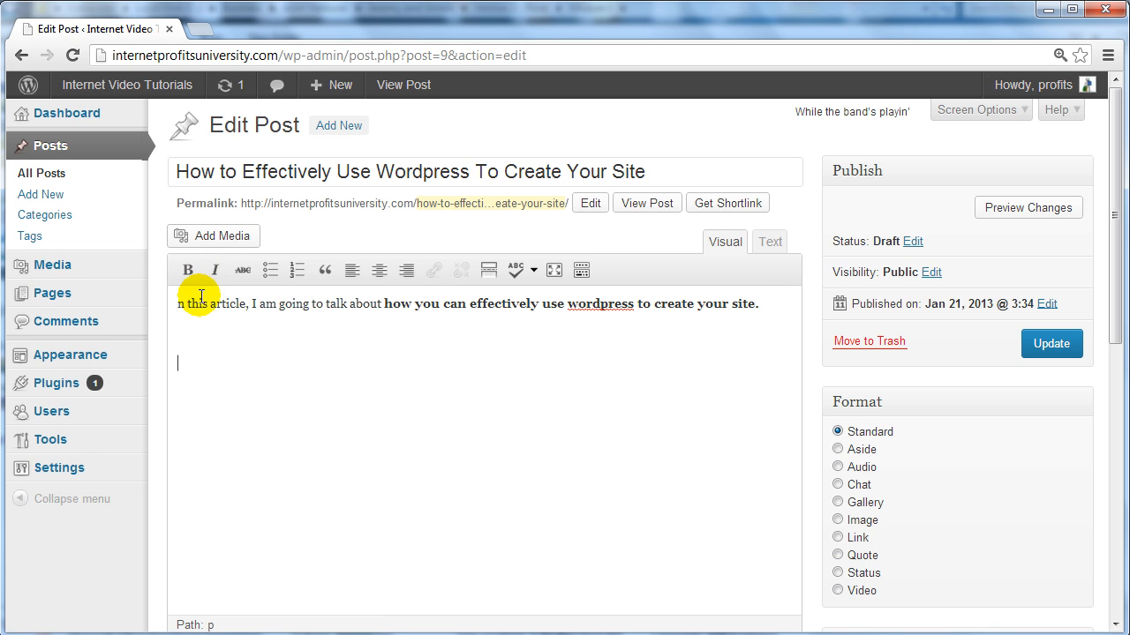
key(ctrl+v)
key(ctrl+v)
key(ctrl+v)
key(ctrl+v)
key(ctrl+v)
key(ctrl+v)
key(ctrl+v)
key(ctrl+v)
key(ctrl+v)
key(ctrl+v)
key(ctrl+v)
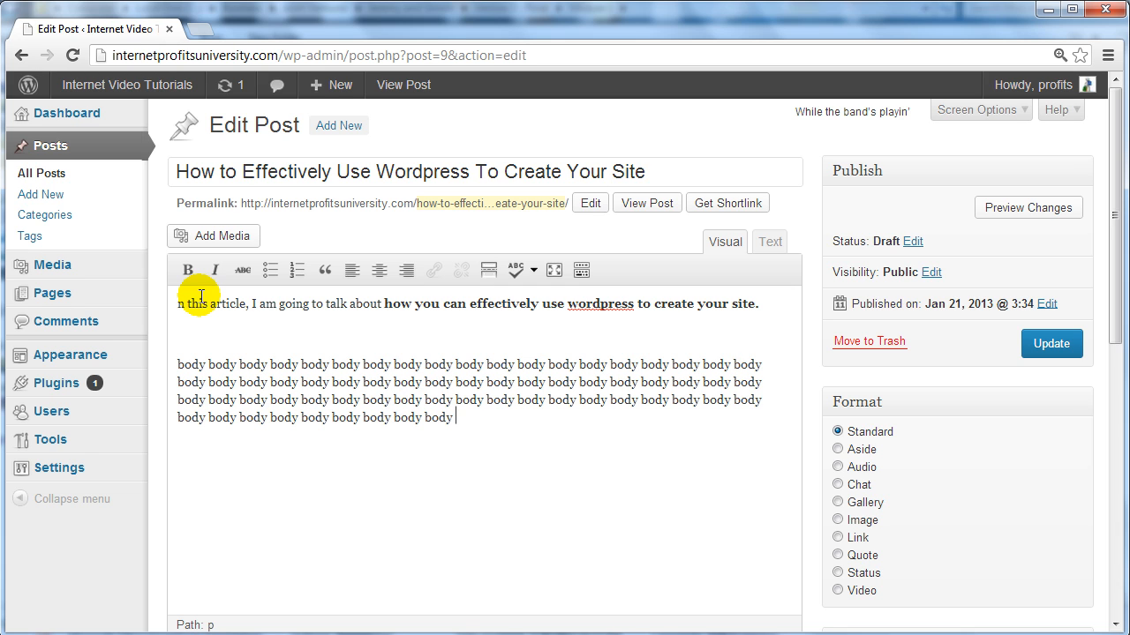
Add a second placeholder paragraph of repeated "body" and remove the empty line between the two placeholder paragraphs.
key(Return)
key(ctrl+v)
key(ctrl+v)
key(ctrl+v)
key(ctrl+v)
key(ctrl+v)
key(ctrl+v)
key(ctrl+v)
key(ctrl+v)
key(ctrl+v)
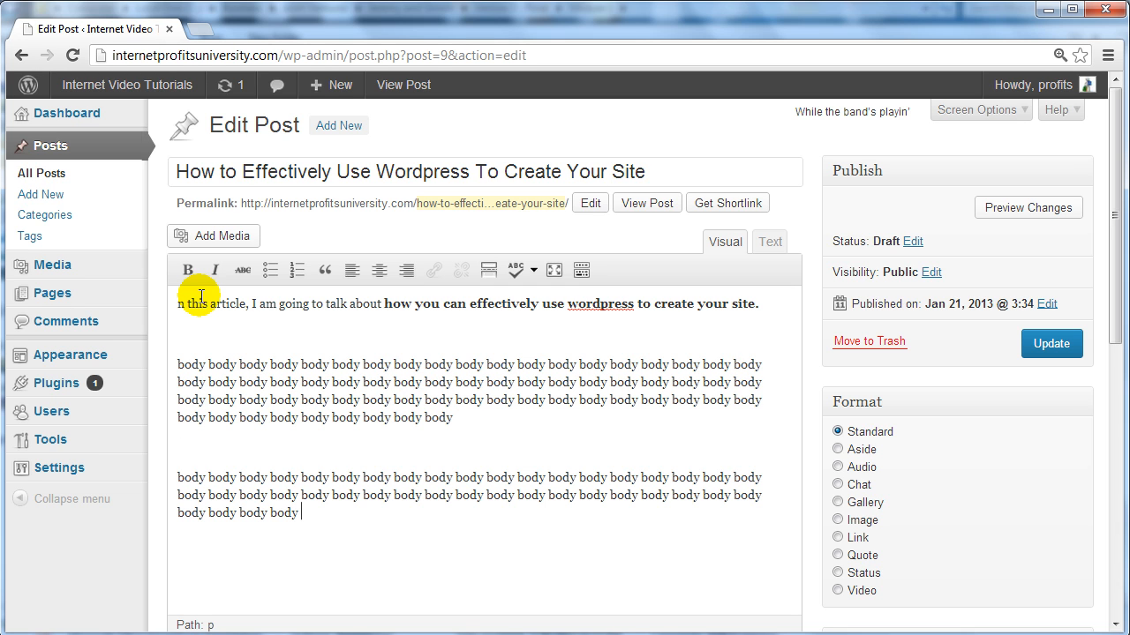
key(Delete)
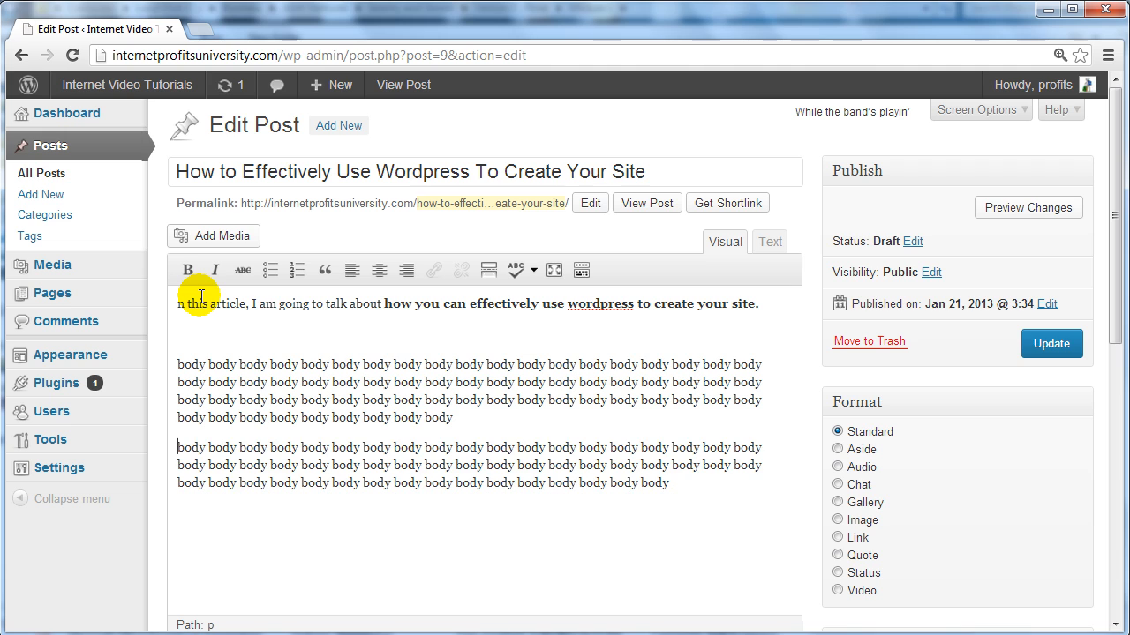
Restore the missing "I" at the start of the opening sentence and remove the empty line below that sentence.
click(201, 297)
key(Home)
text(I)
key(Delete)
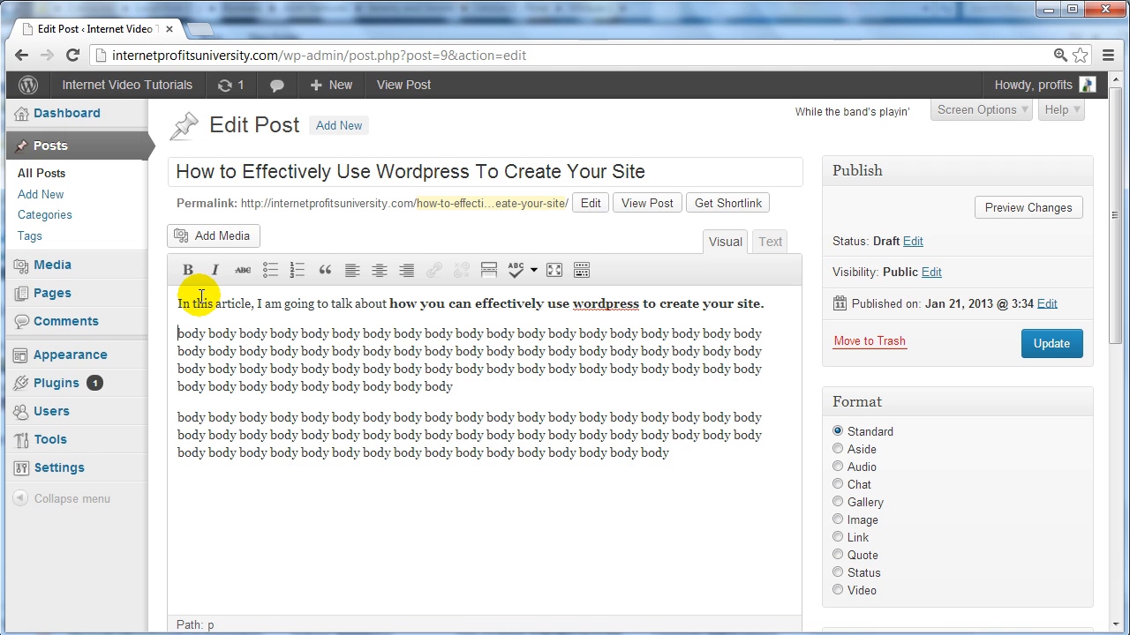
Add the closing paragraph "I hope you enjoyed learning how you can create your site by using Wordpress effectively.", reworking a copy of the bold phrase.
scroll(415, 353, down, 1)
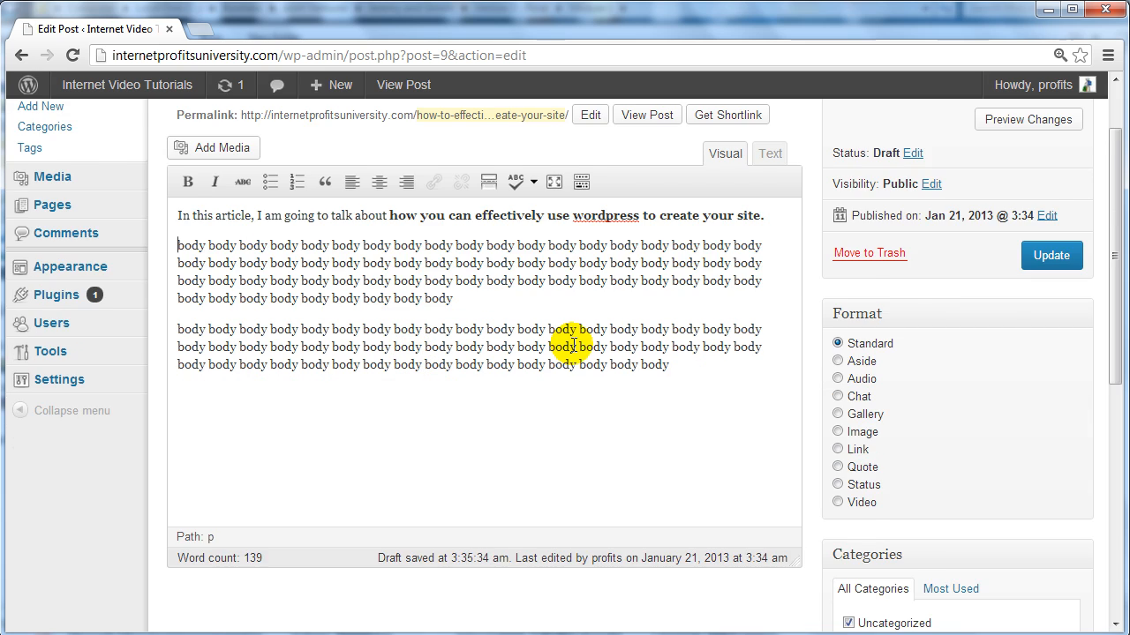
scroll(574, 345, up, 1)
scroll(604, 397, down, 1)
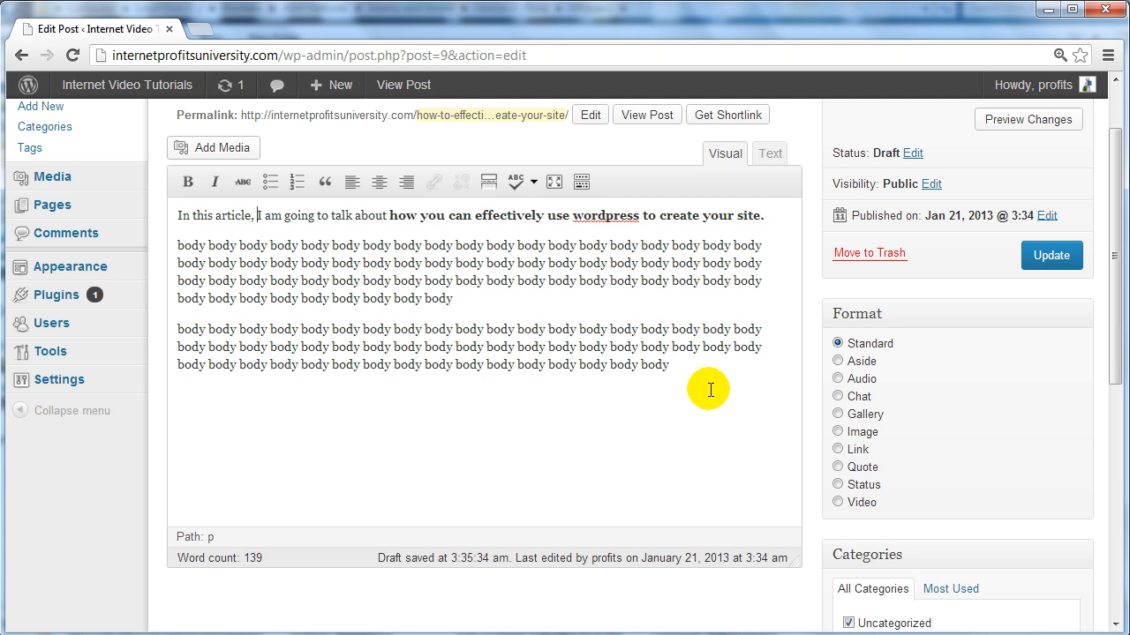
key(shift+End)
key(Down)
key(Down)
key(ctrl+v)
text(I hope you e)
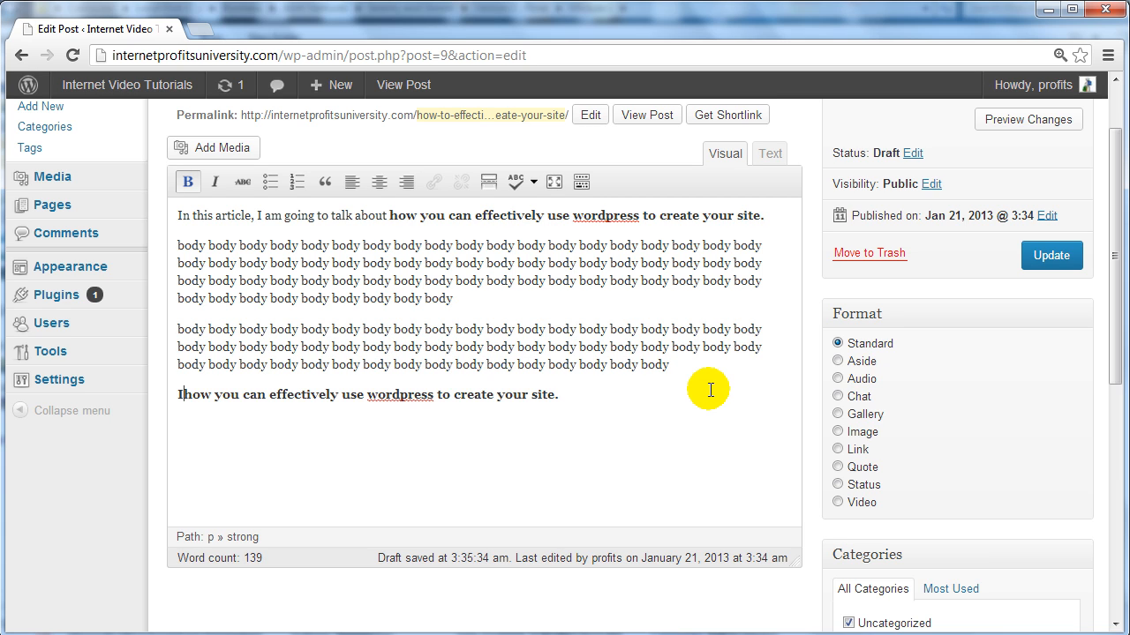
text(njoyed learning)
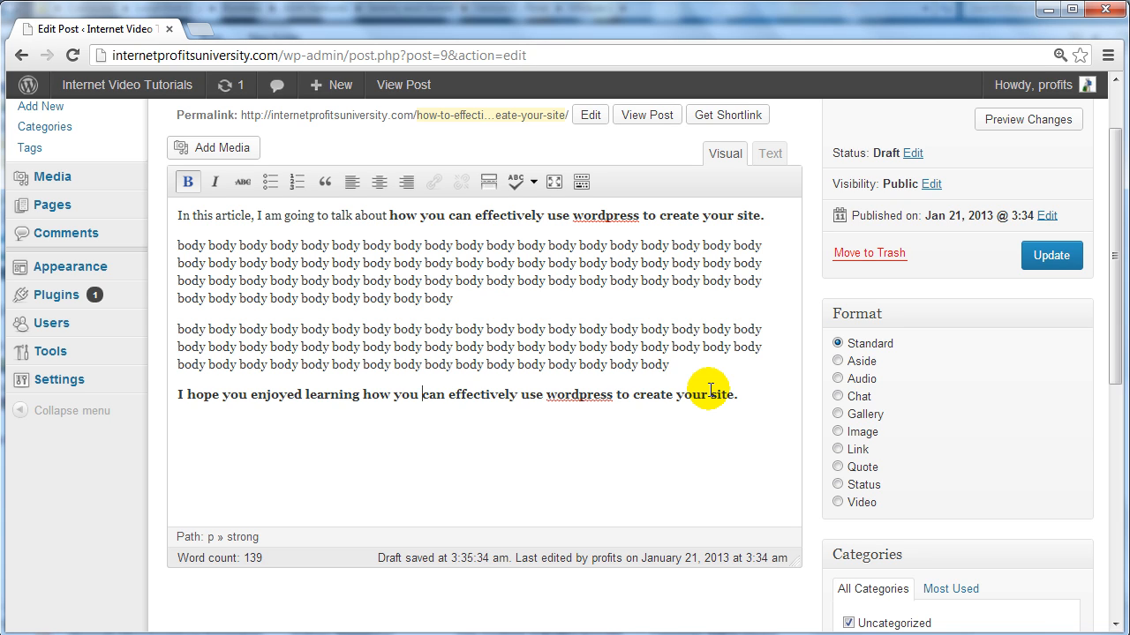
text(create your site )
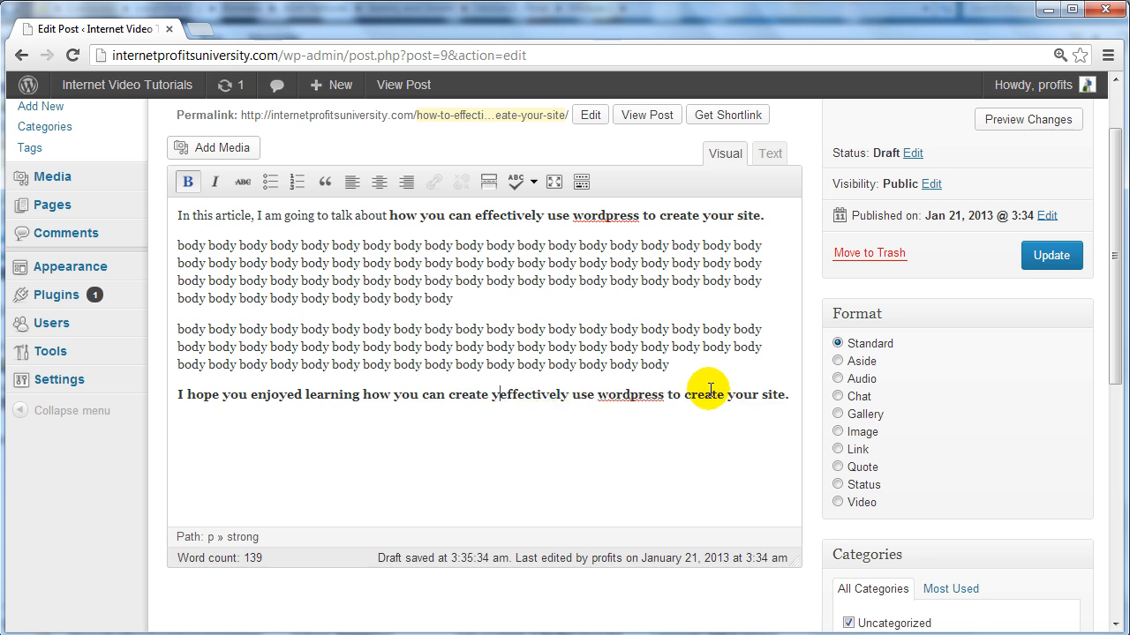
text(by using Word)
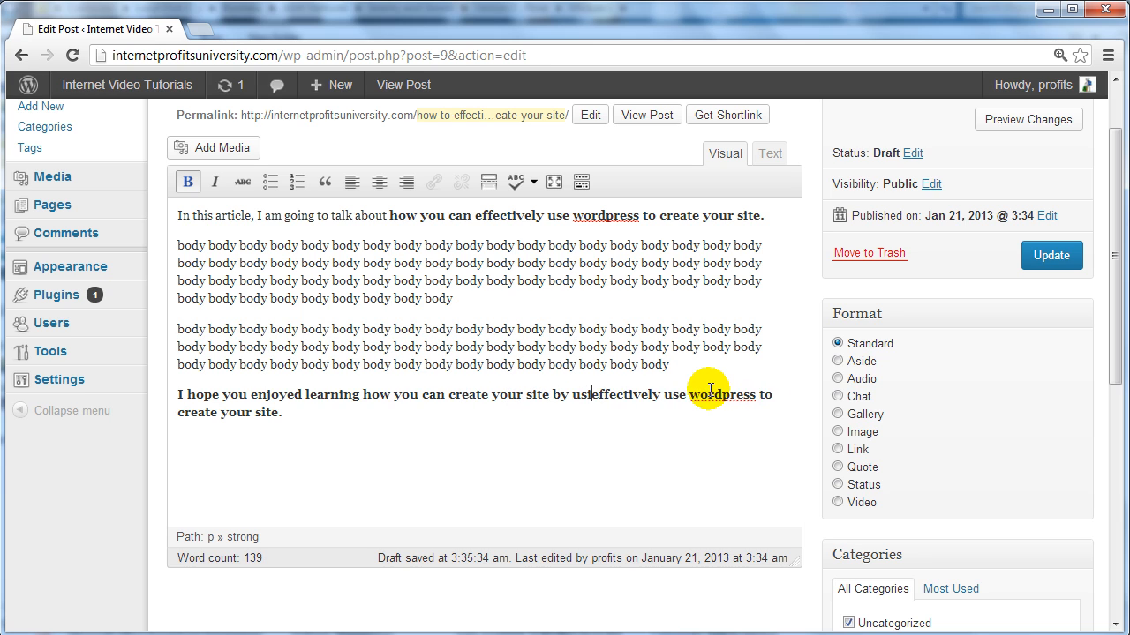
text(press ef)
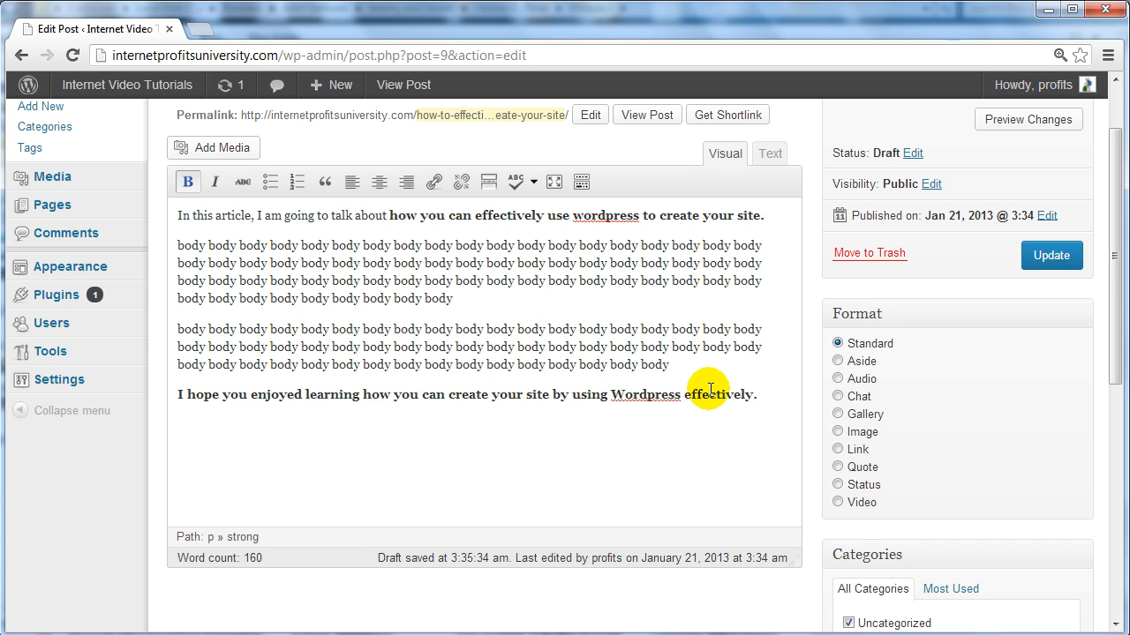
Remove the bold formatting from the closing sentence and update the post.
triple_click(711, 389)
key(ctrl+b)
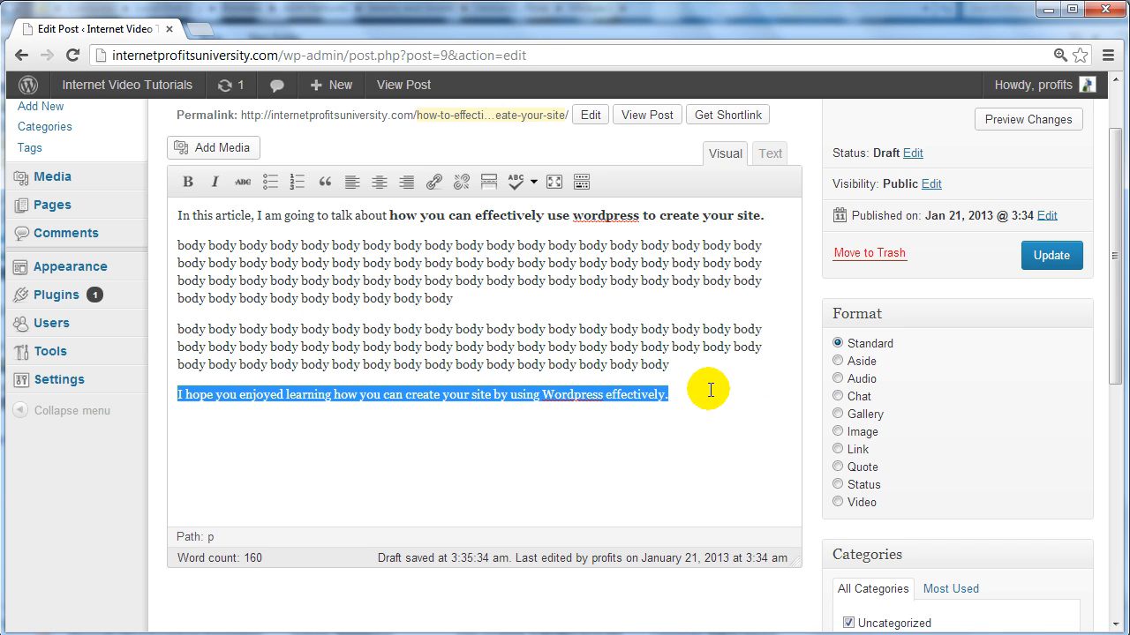
click(609, 326)
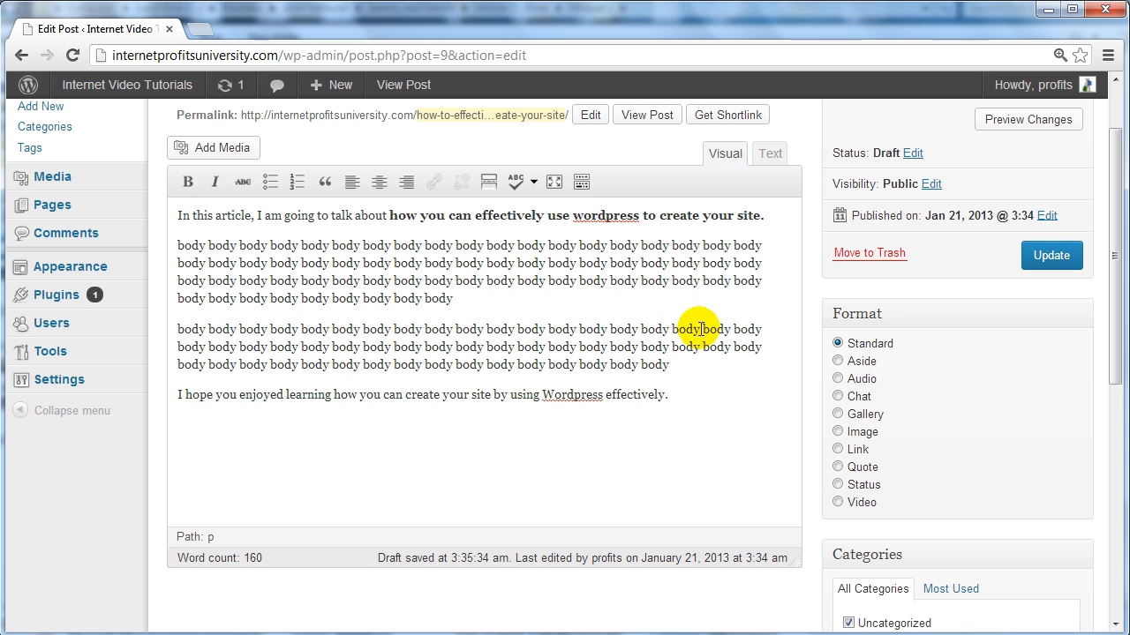
scroll(809, 324, up, 1)
click(1050, 343)
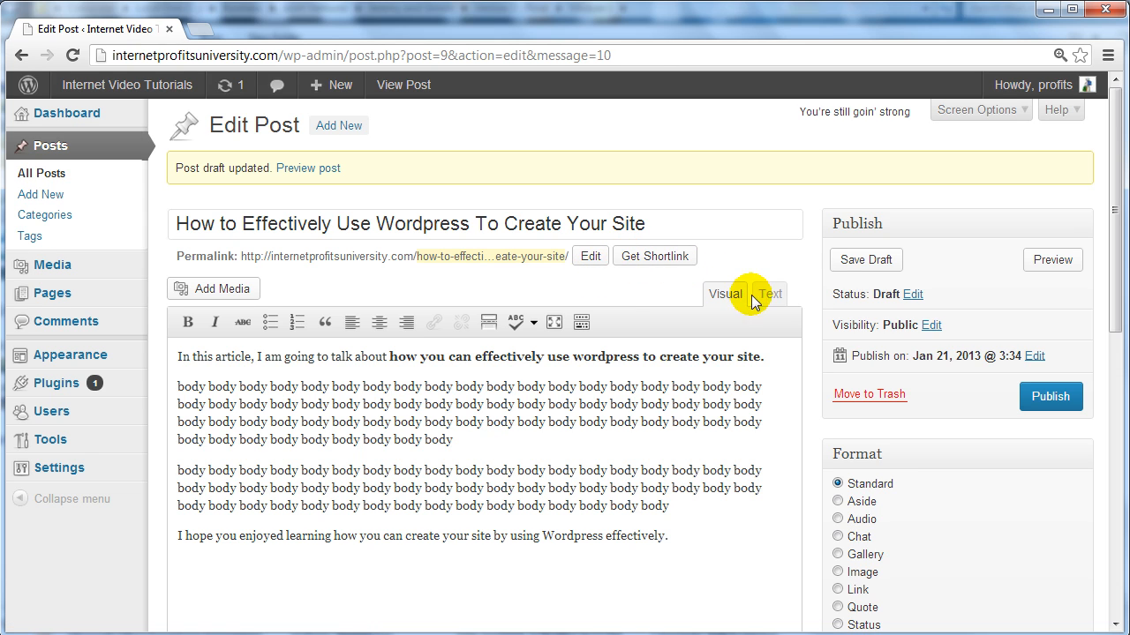
Insert Wordpress-256.png from the media library before the opening sentence and select the placed image.
scroll(391, 291, down, 2)
scroll(282, 292, up, 2)
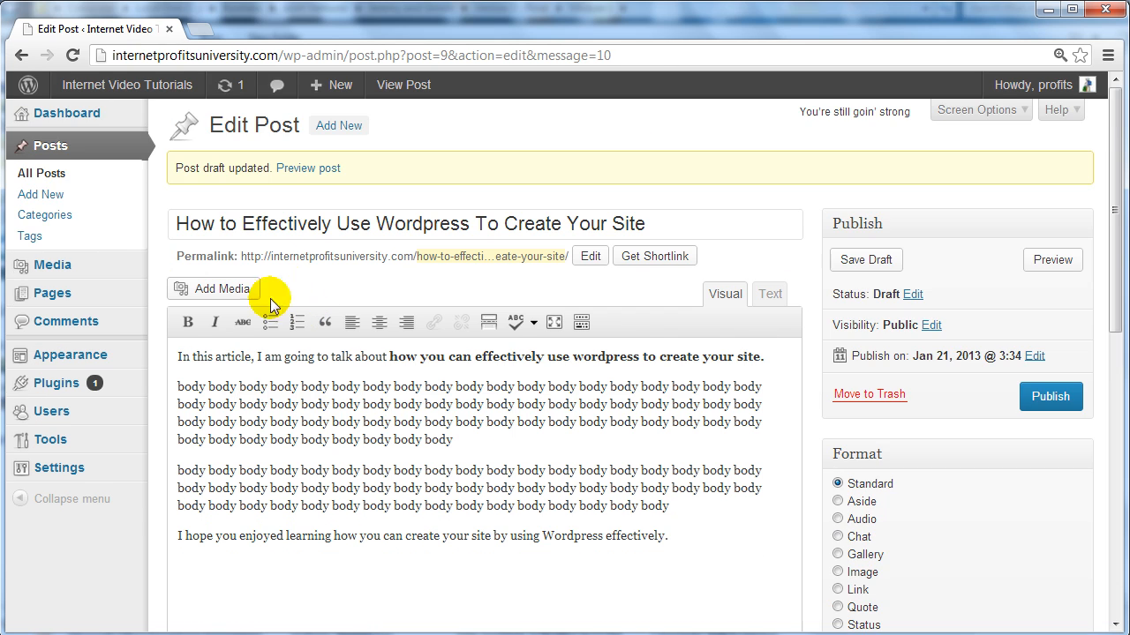
click(172, 355)
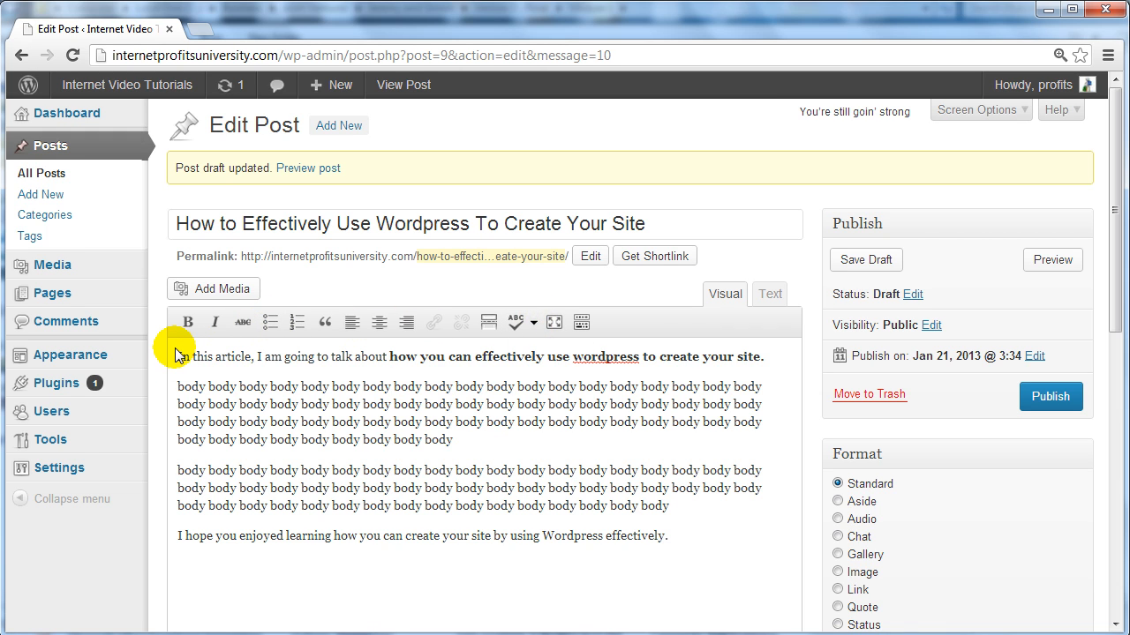
click(232, 286)
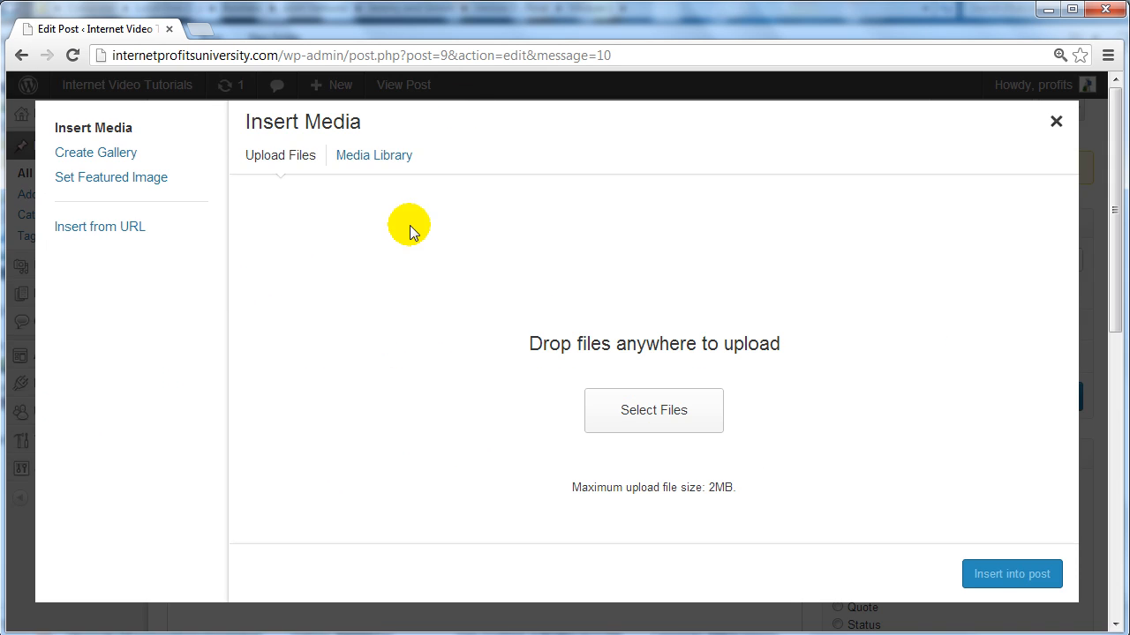
click(379, 153)
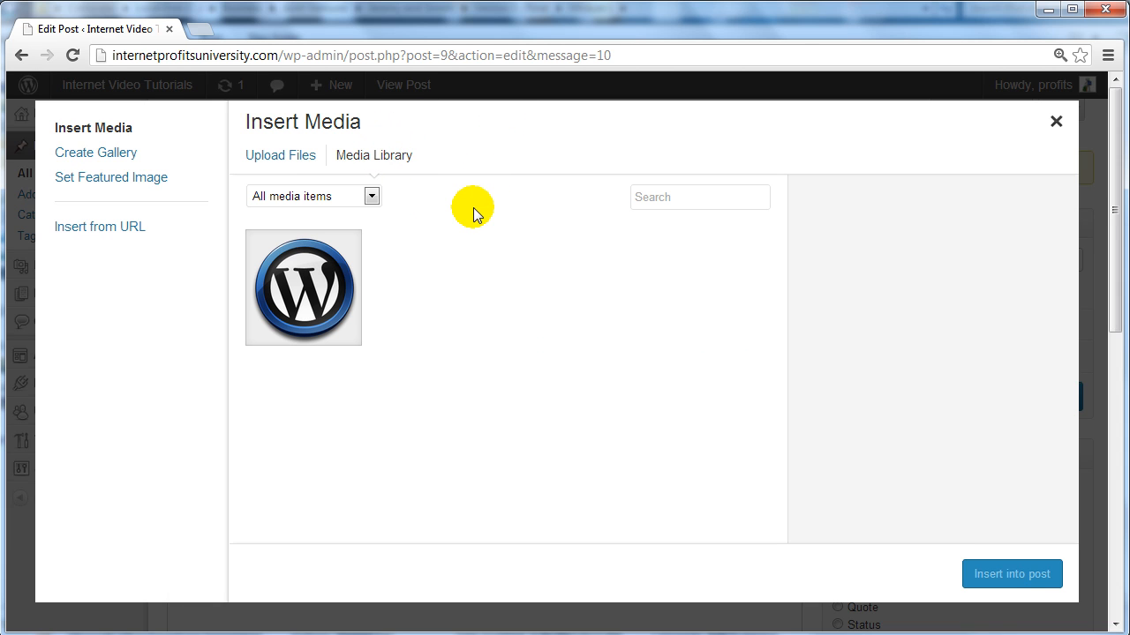
click(293, 157)
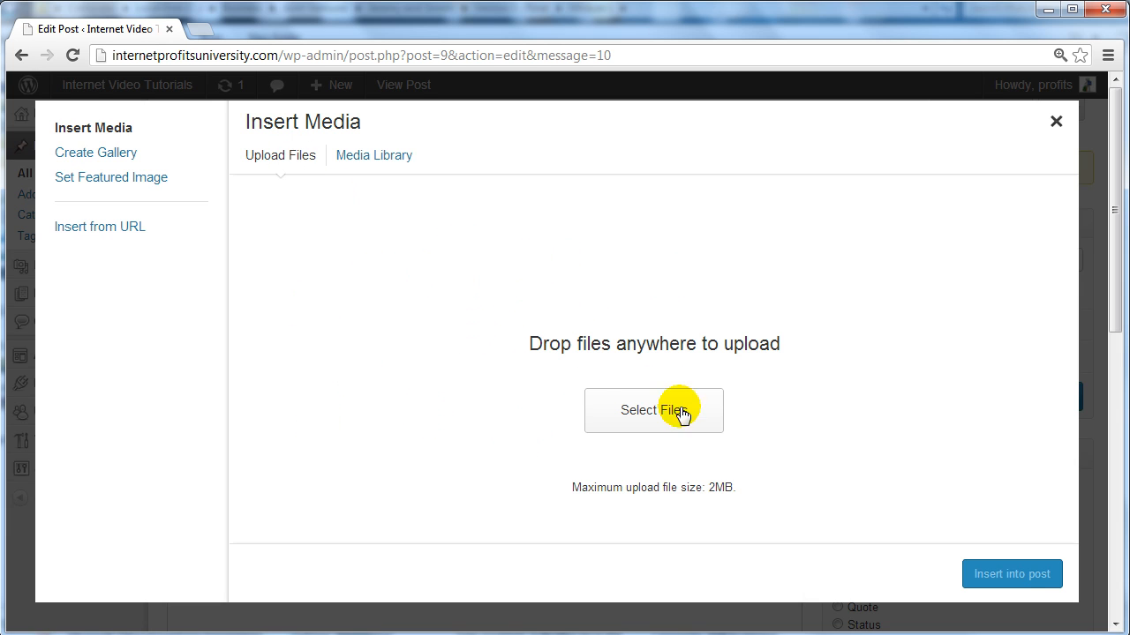
click(359, 157)
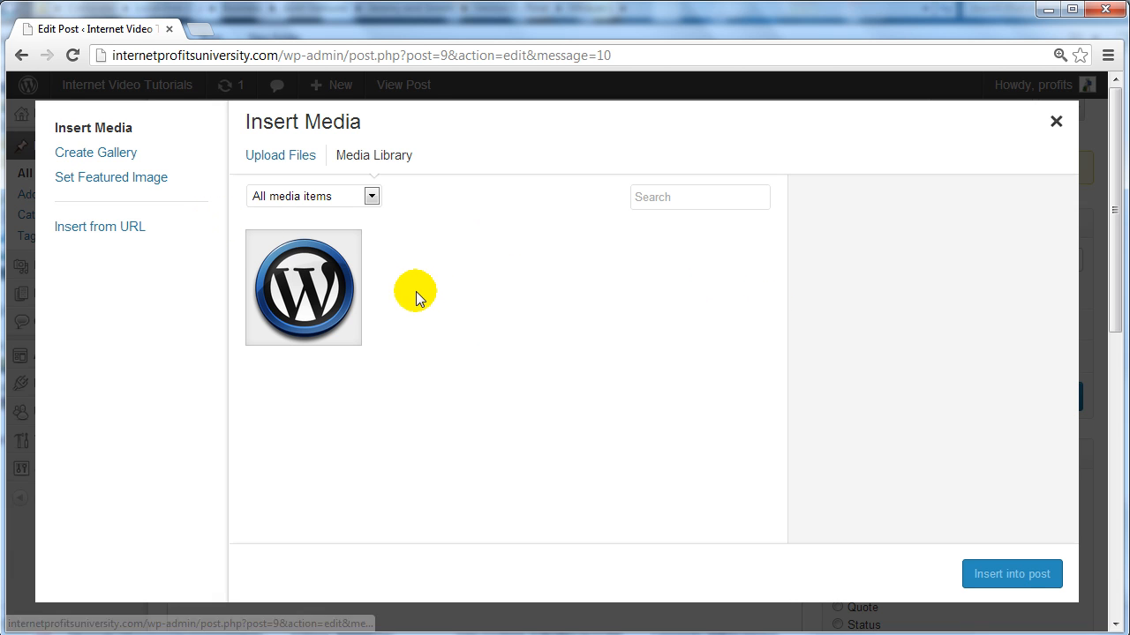
click(304, 291)
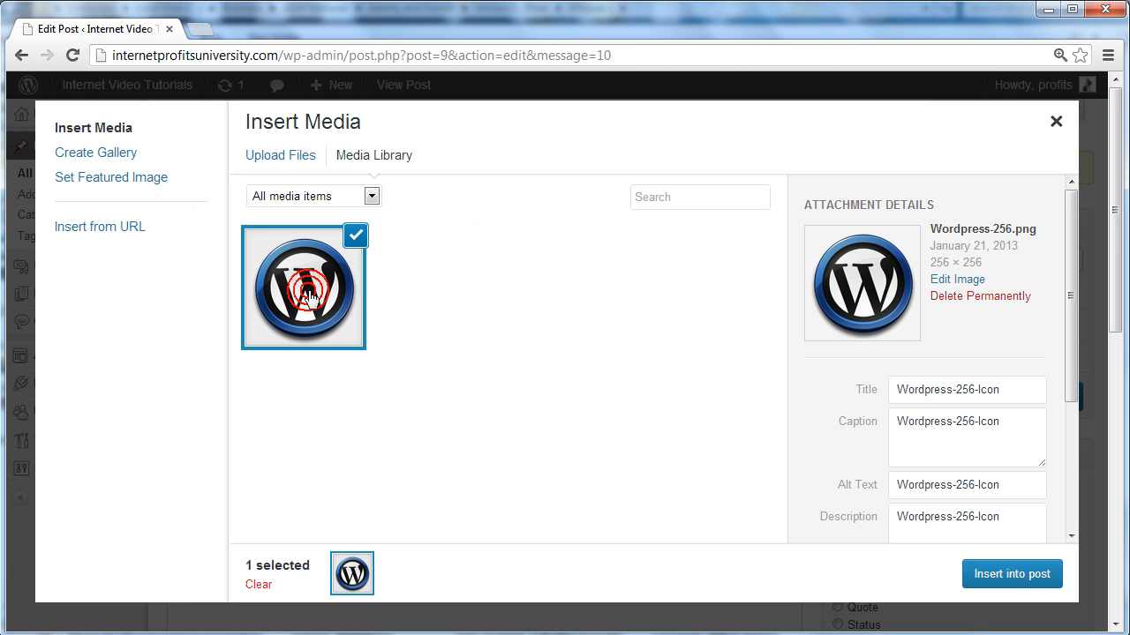
click(1008, 576)
scroll(588, 433, down, 1)
click(221, 376)
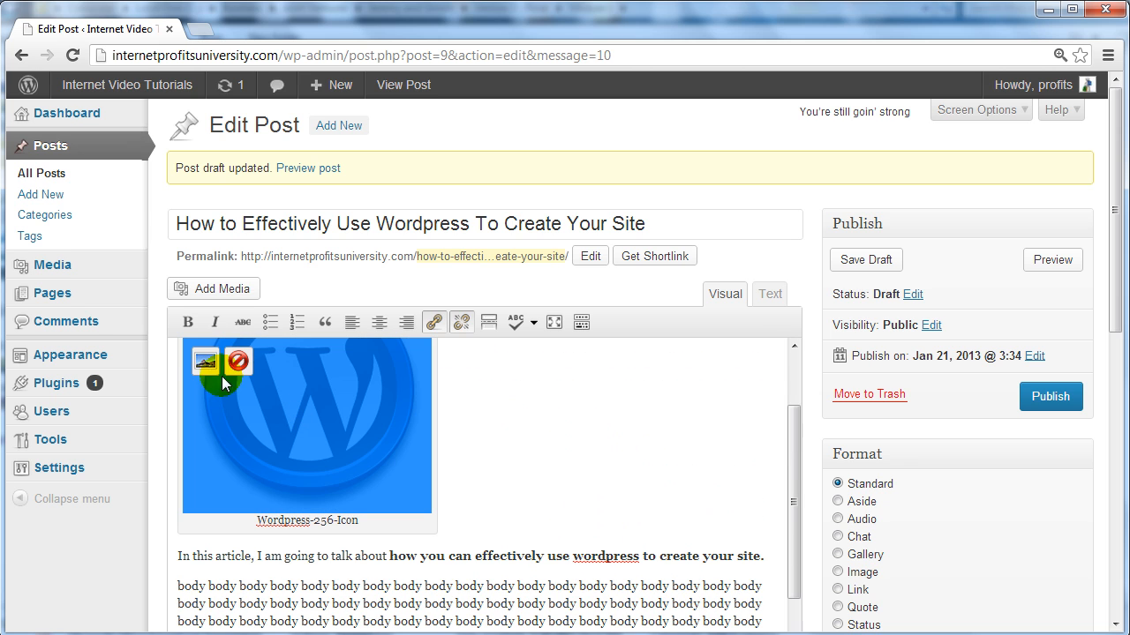
Align the WordPress logo image to the left so the article text wraps beside it.
click(204, 361)
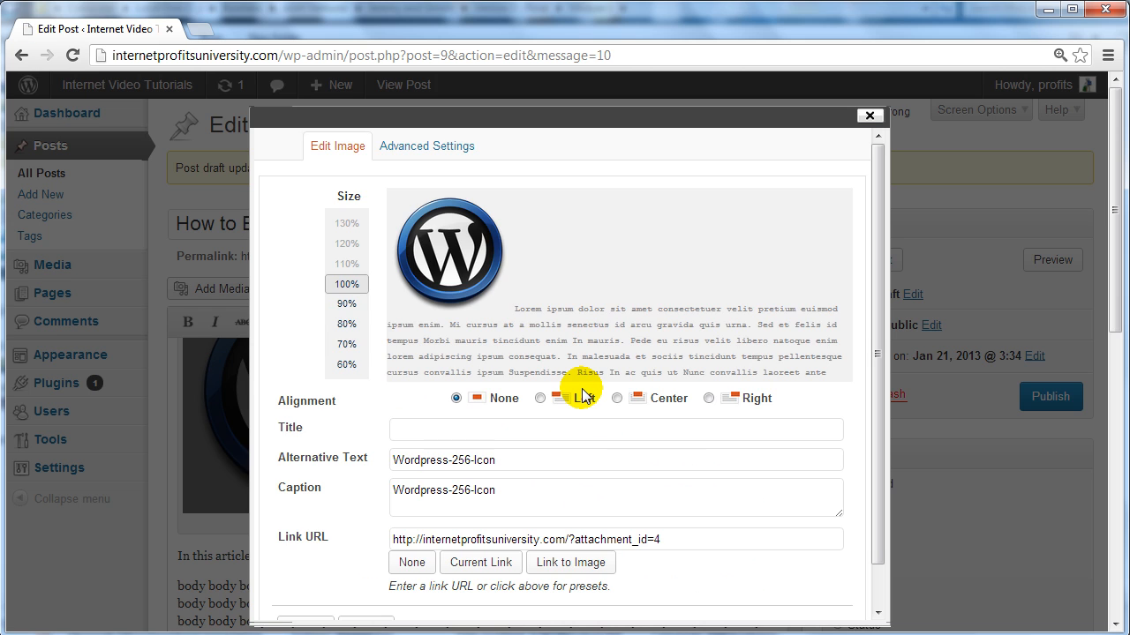
scroll(582, 395, down, 1)
click(540, 352)
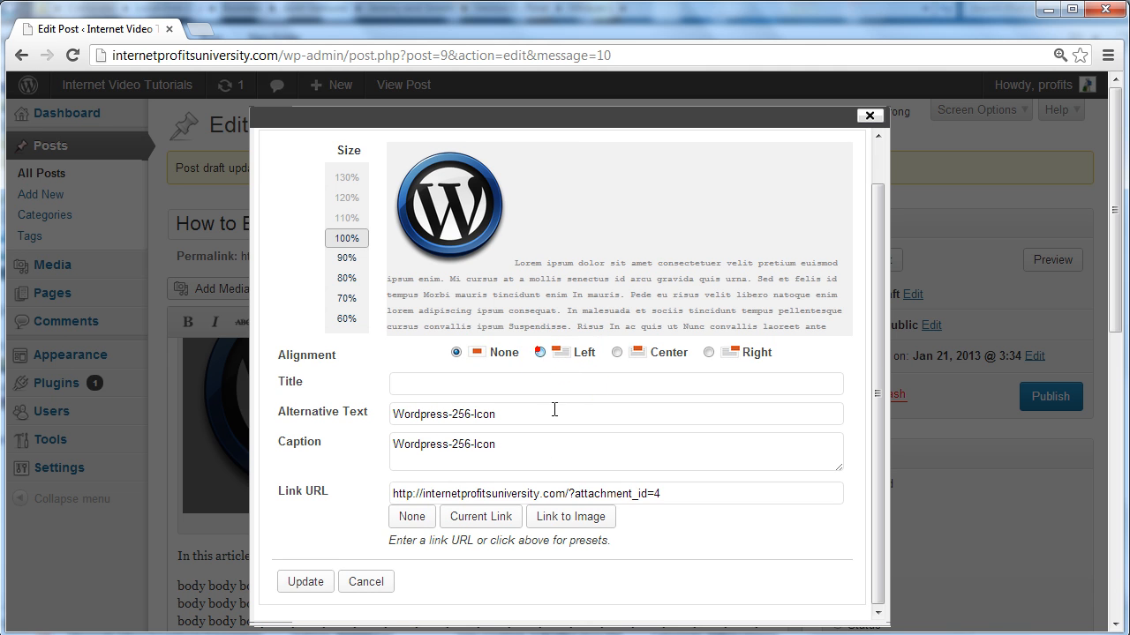
click(308, 583)
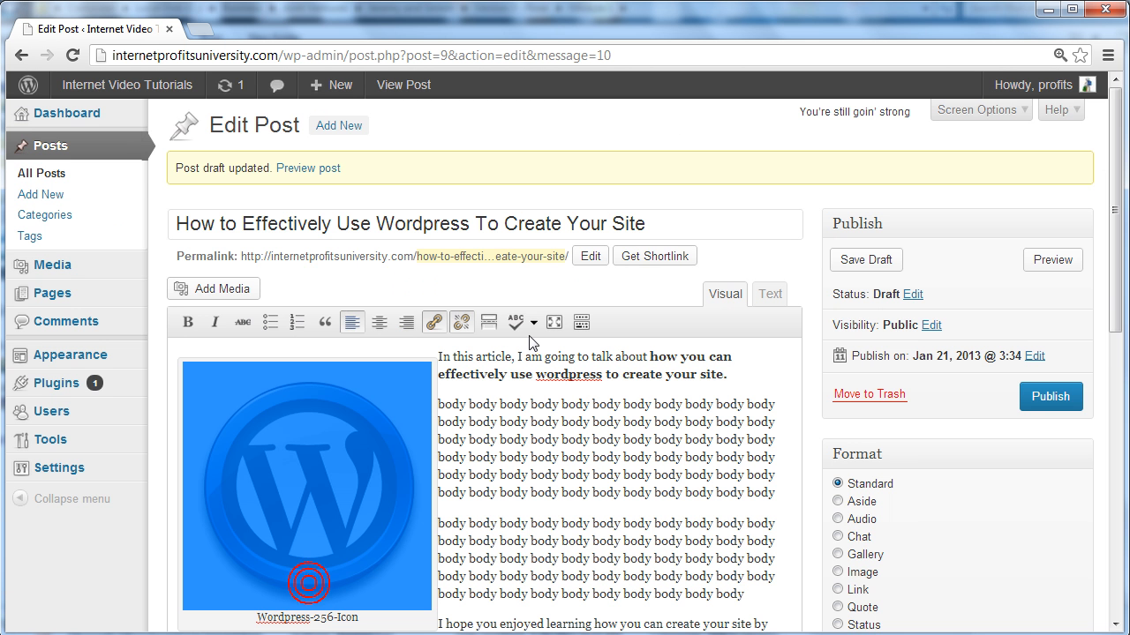
scroll(526, 327, down, 1)
click(495, 356)
scroll(495, 355, down, 1)
scroll(491, 353, up, 1)
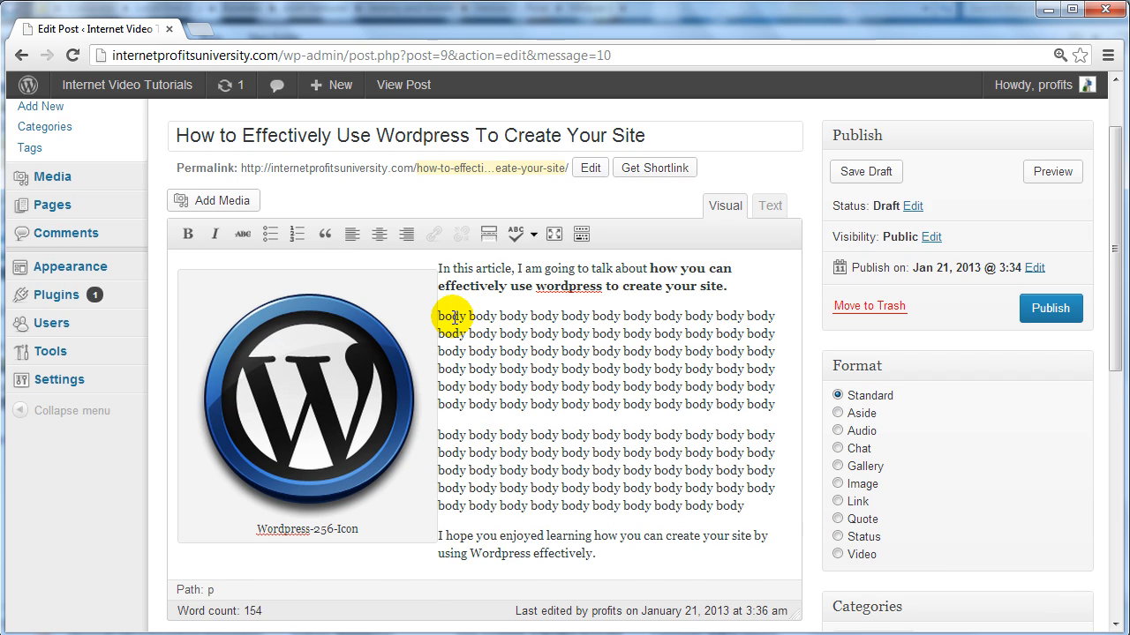
Add another filler paragraph below the first body paragraph by repeatedly pasting a copy of "body body body body".
drag(438, 316, 561, 316)
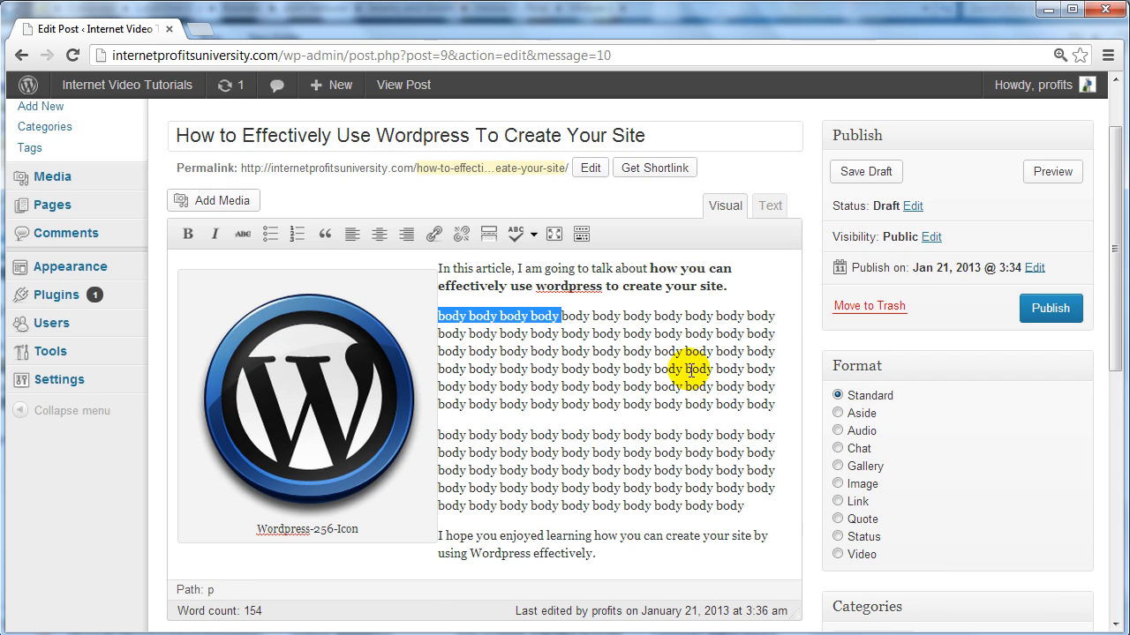
click(782, 404)
key(Return)
key(ctrl+v)
key(ctrl+v)
key(ctrl+v)
key(ctrl+v)
key(ctrl+v)
key(ctrl+v)
key(ctrl+v)
key(ctrl+v)
key(ctrl+v)
key(ctrl+v)
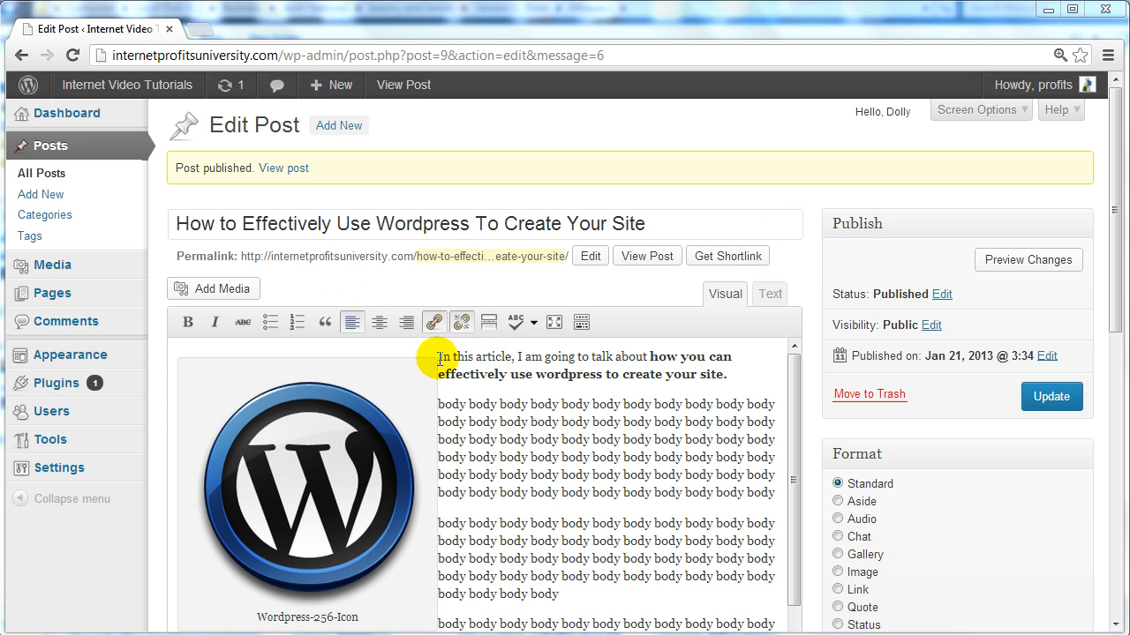
Try bold, italic and strikethrough on the whole opening sentence and leave it as plain text without any of them.
drag(436, 357, 743, 375)
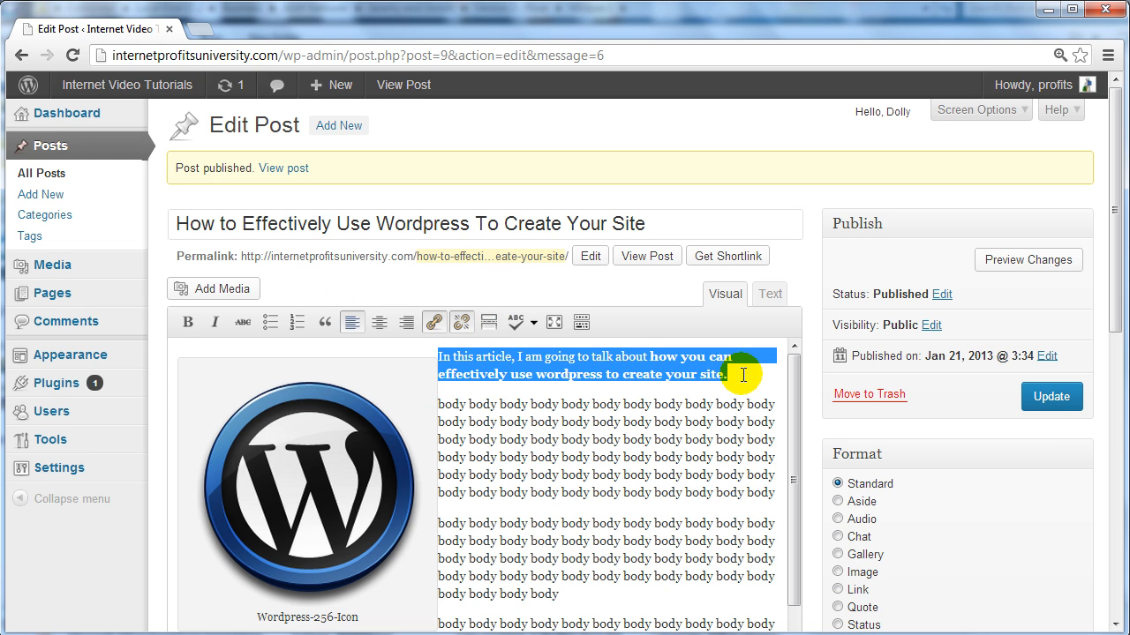
click(187, 322)
click(215, 322)
click(241, 322)
click(241, 322)
click(215, 322)
click(187, 322)
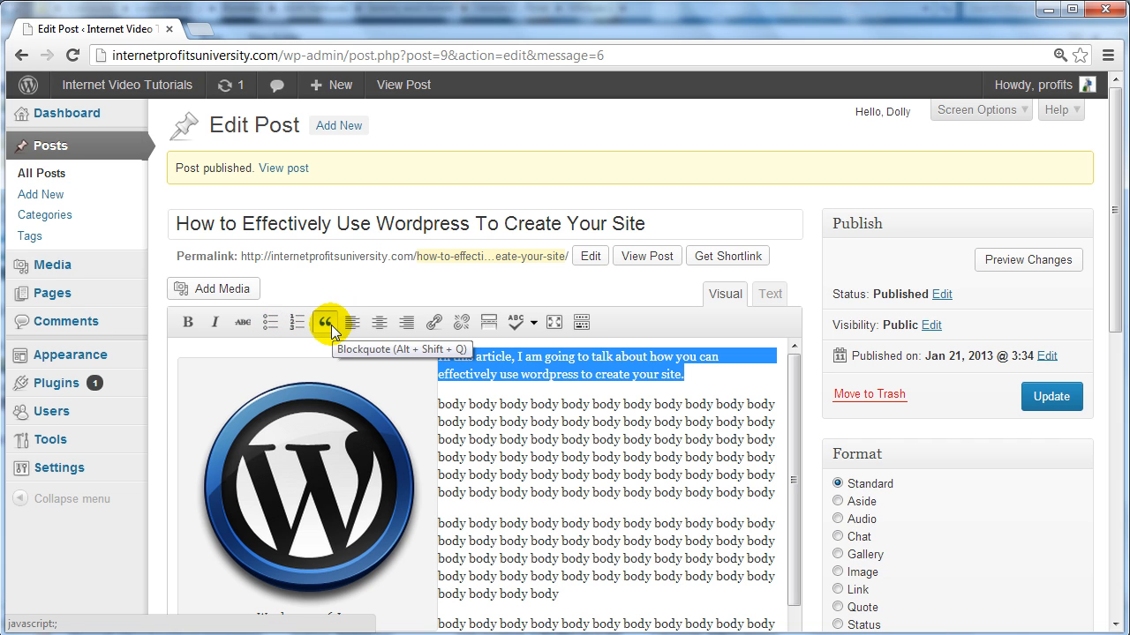
Try center and right alignment on the opening sentence, return it to left alignment, and dismiss the link settings without adding a link.
click(381, 323)
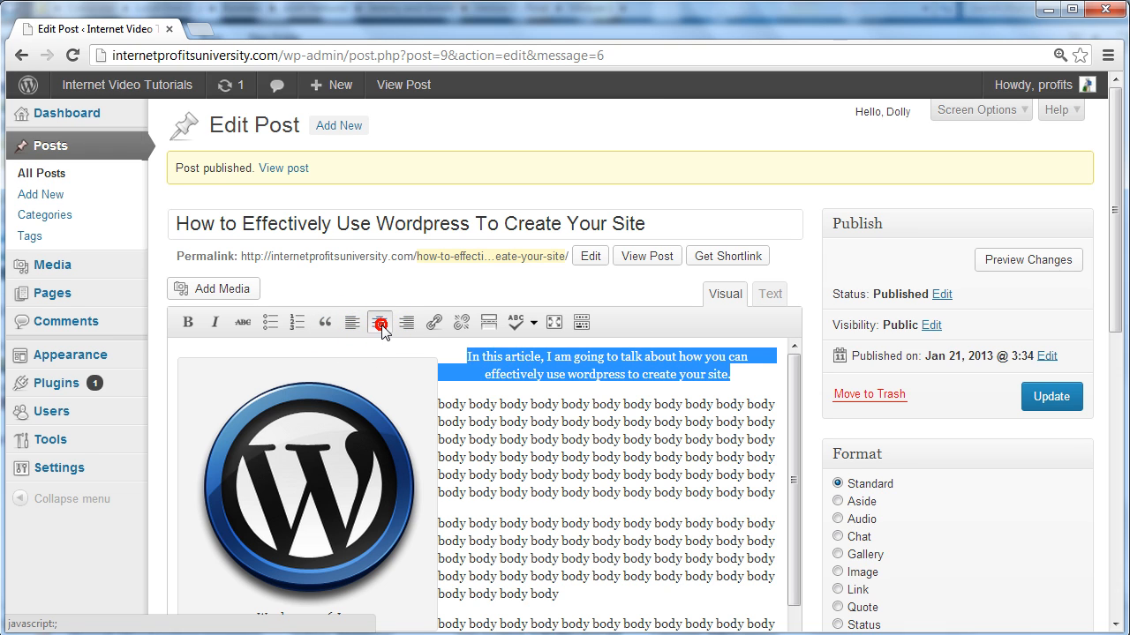
click(402, 325)
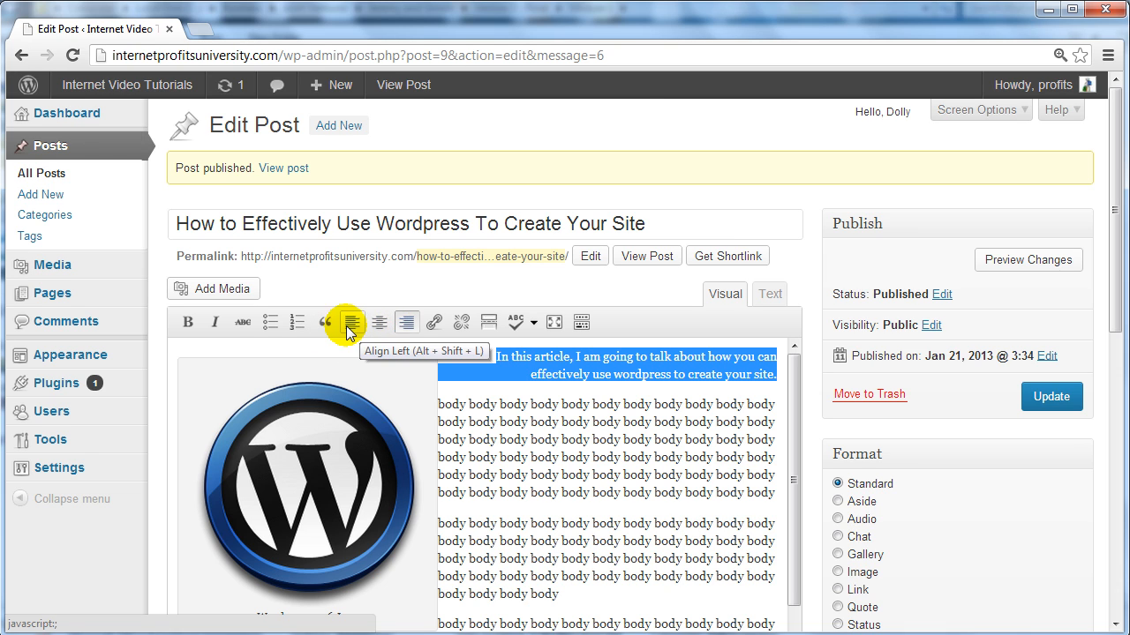
click(348, 328)
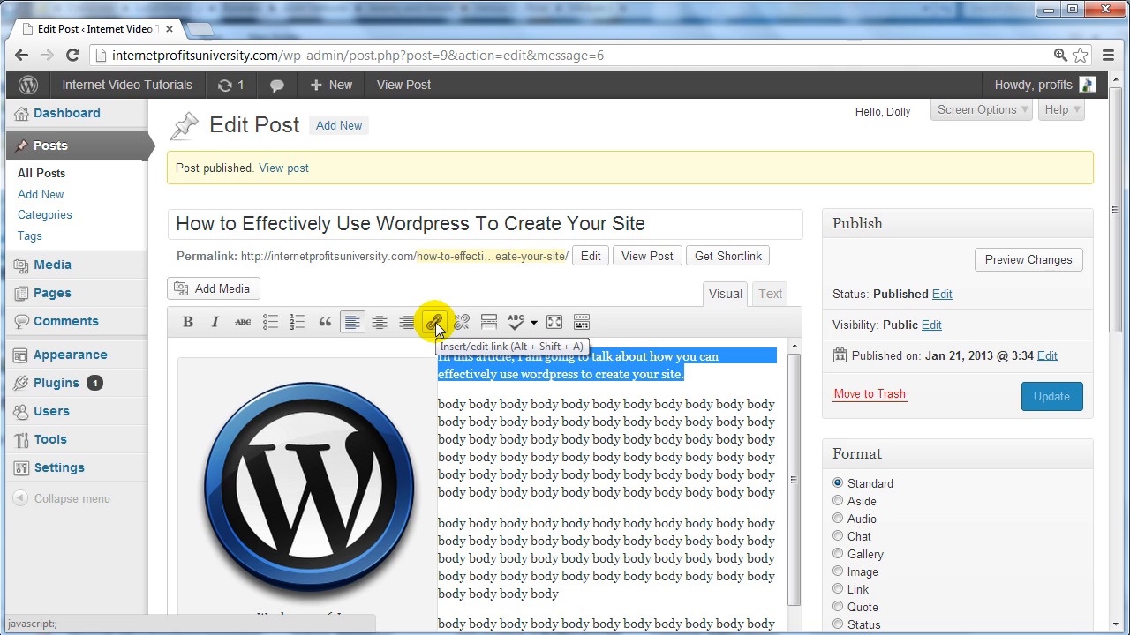
click(435, 322)
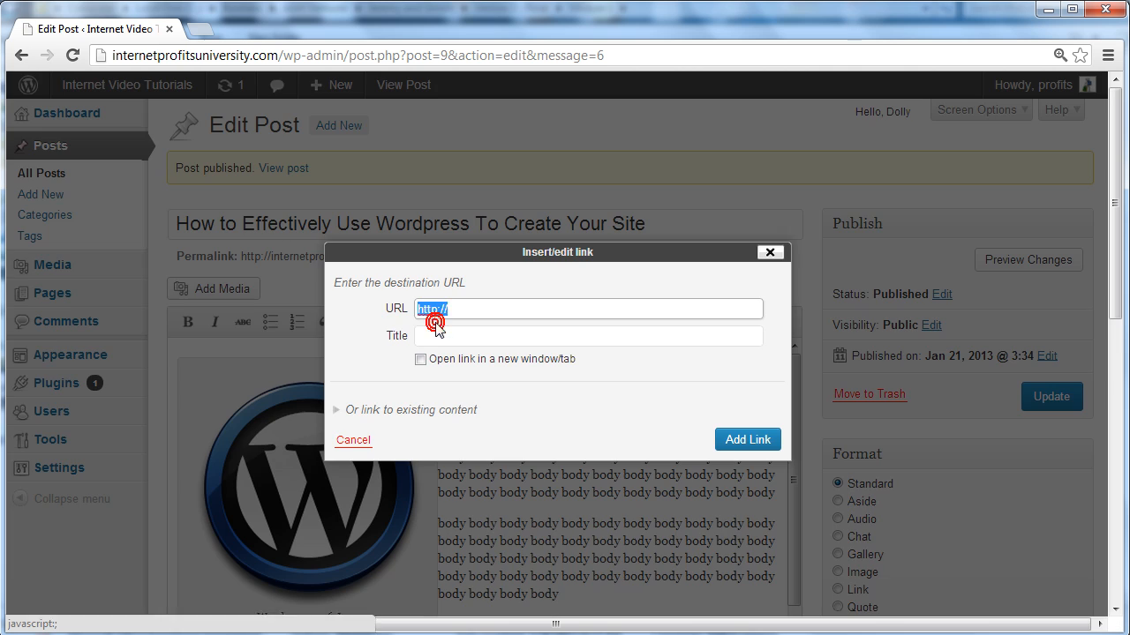
click(770, 253)
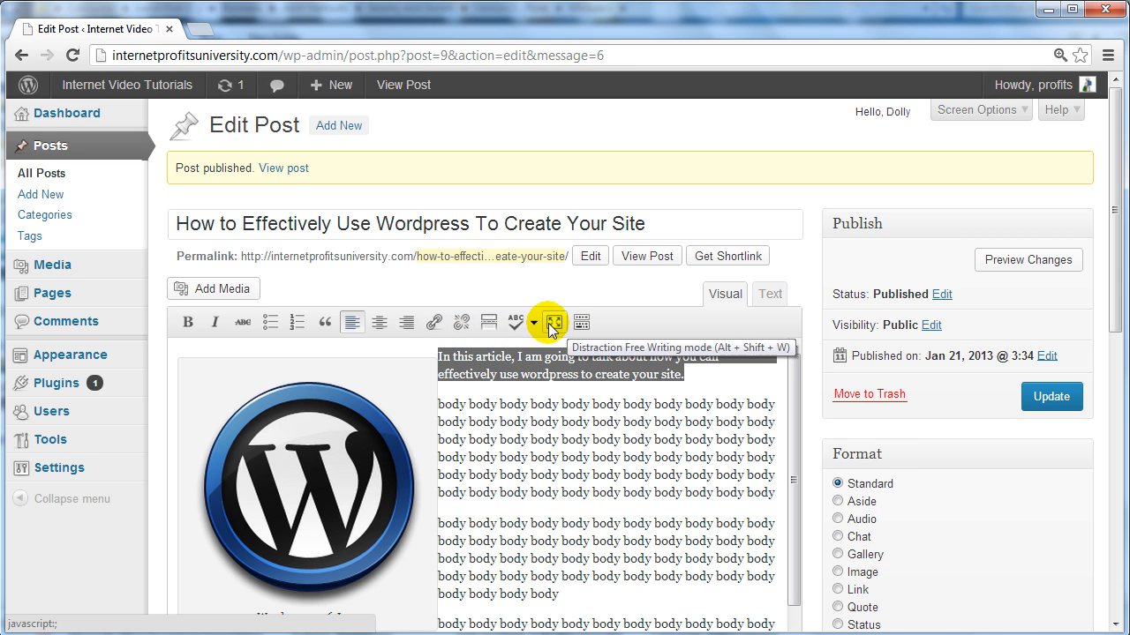
Show the editor's additional row of formatting tools and update the published post.
click(580, 323)
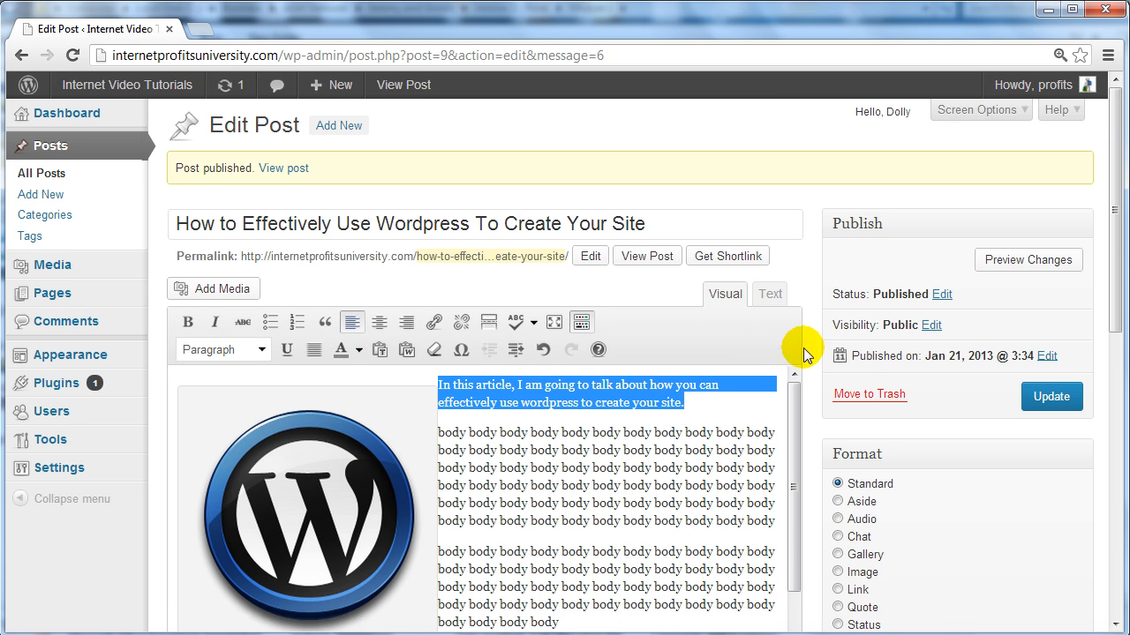
scroll(798, 351, down, 1)
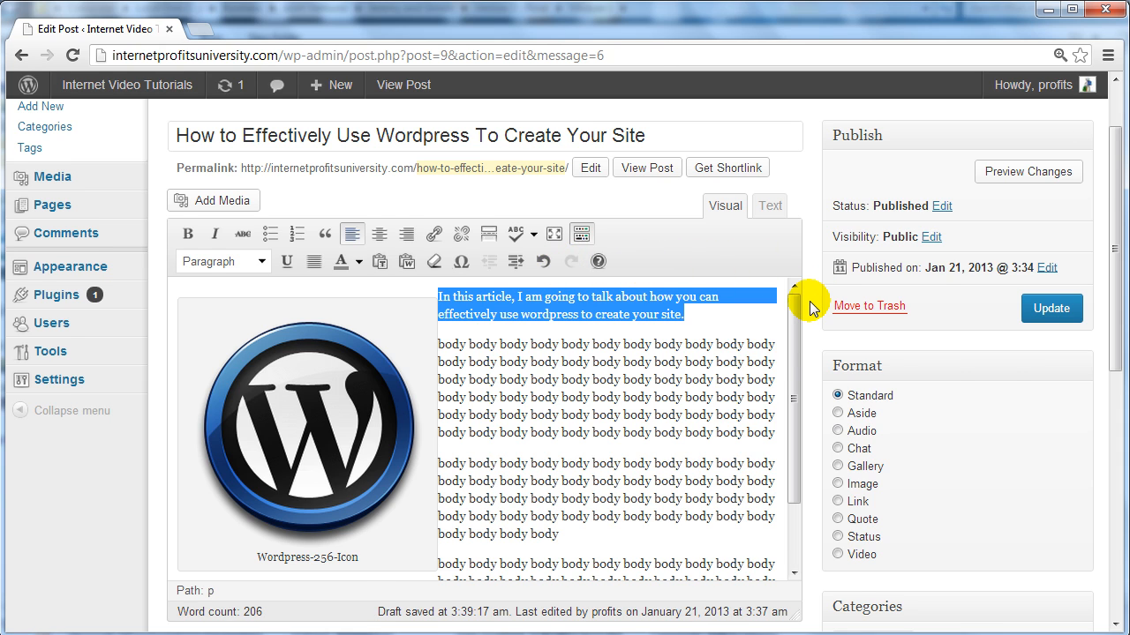
scroll(810, 301, up, 1)
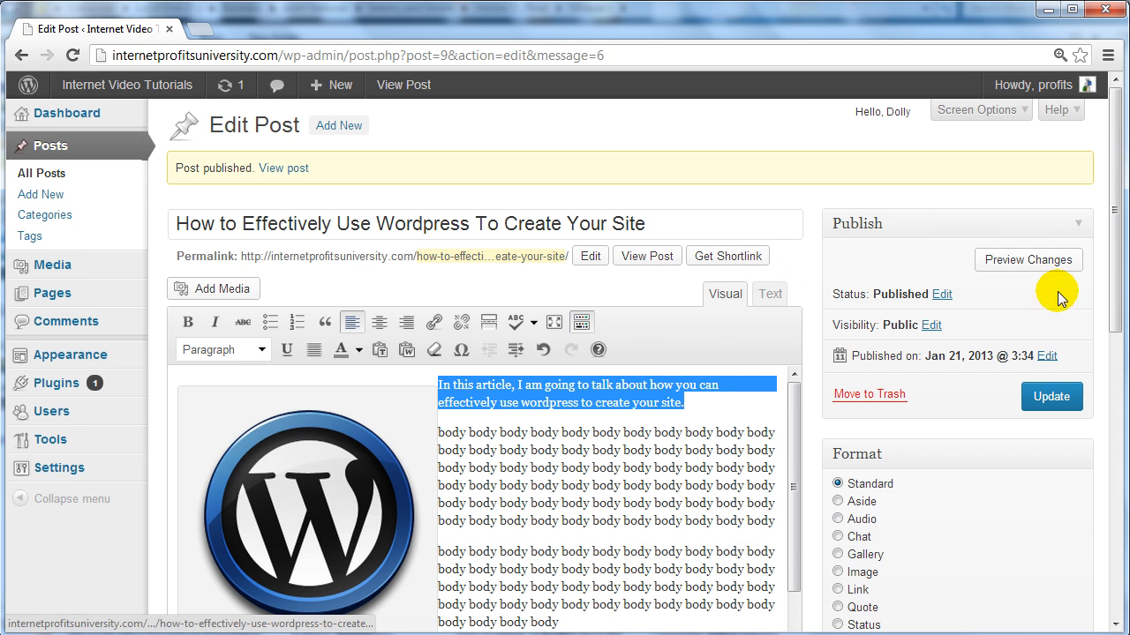
click(1064, 398)
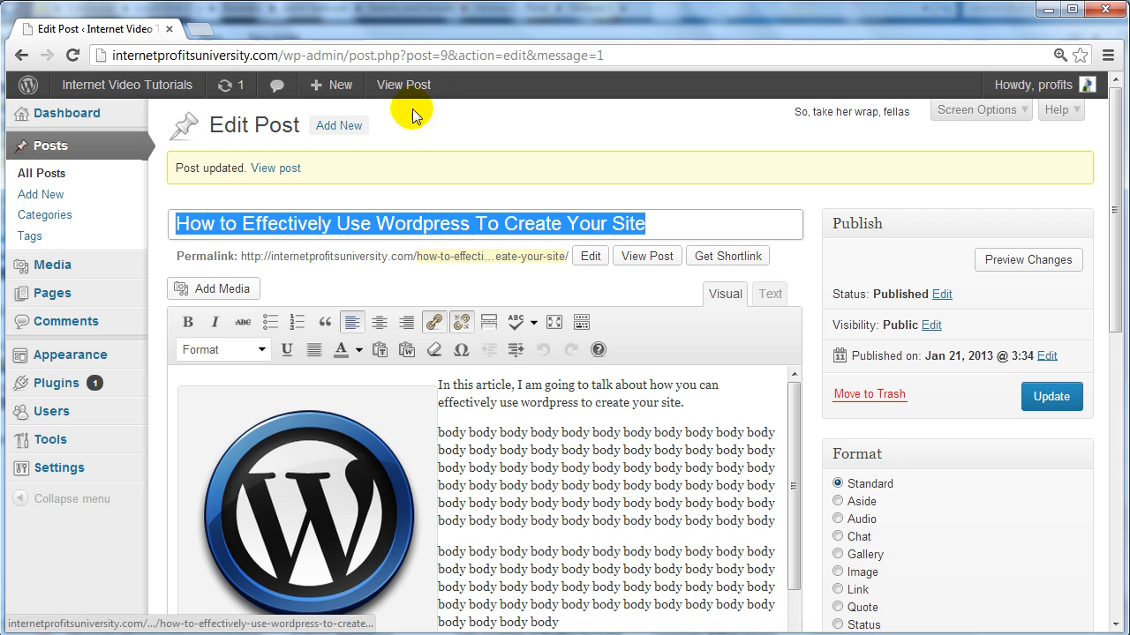
Open the published post in a new browser tab and view its title, image and opening text.
middle_click(277, 171)
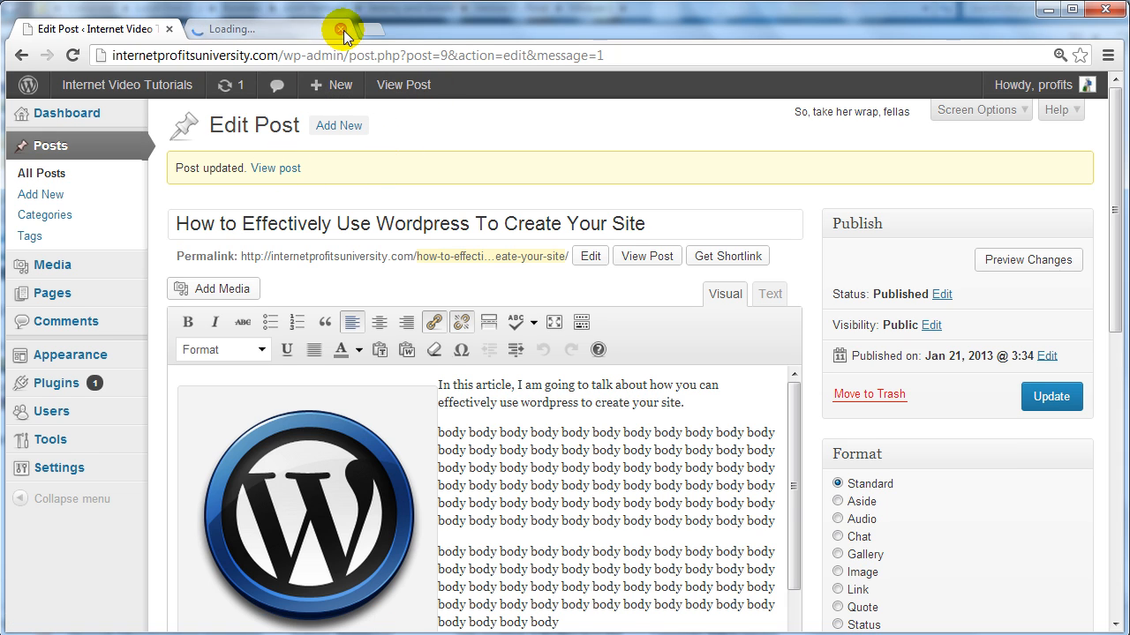
click(305, 31)
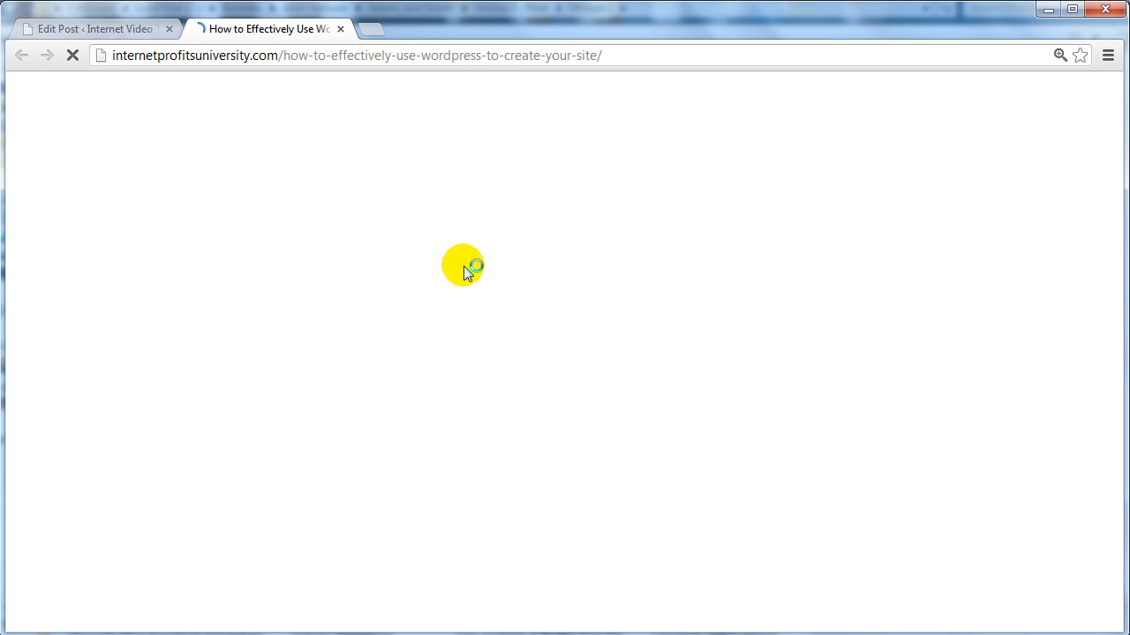
scroll(465, 271, down, 7)
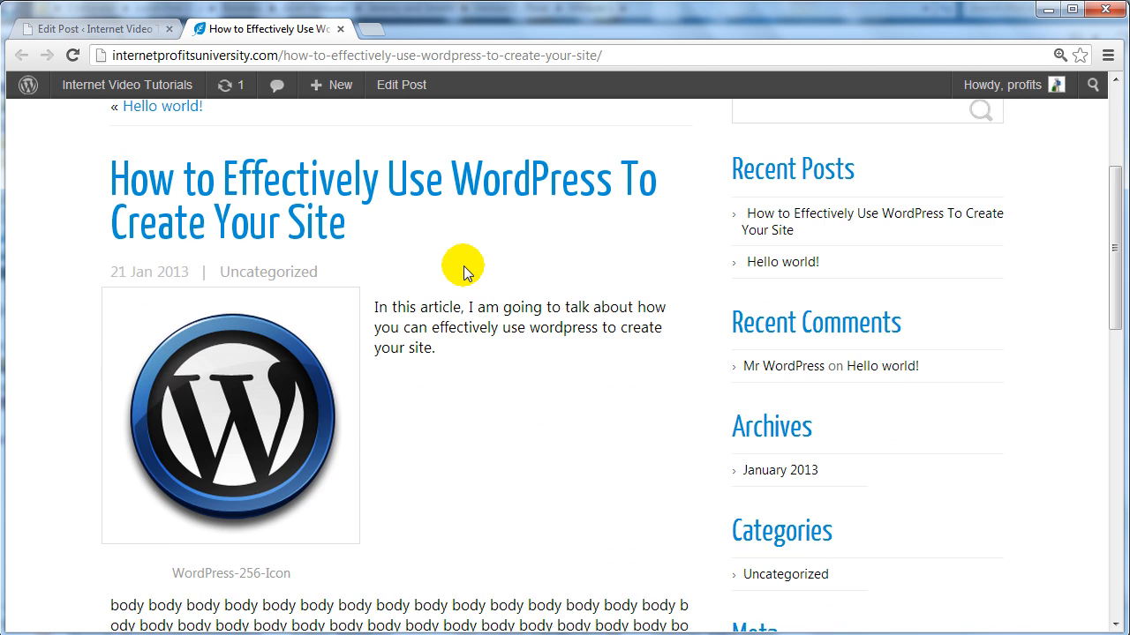